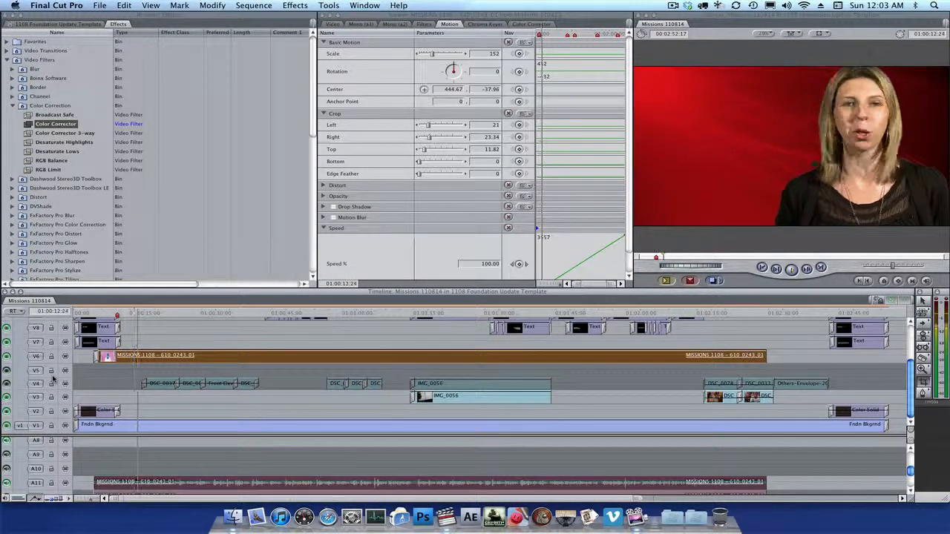
Extend the end of the opening Color Solid clip on V2 to the playhead at 01:00:15:03.
key(space)
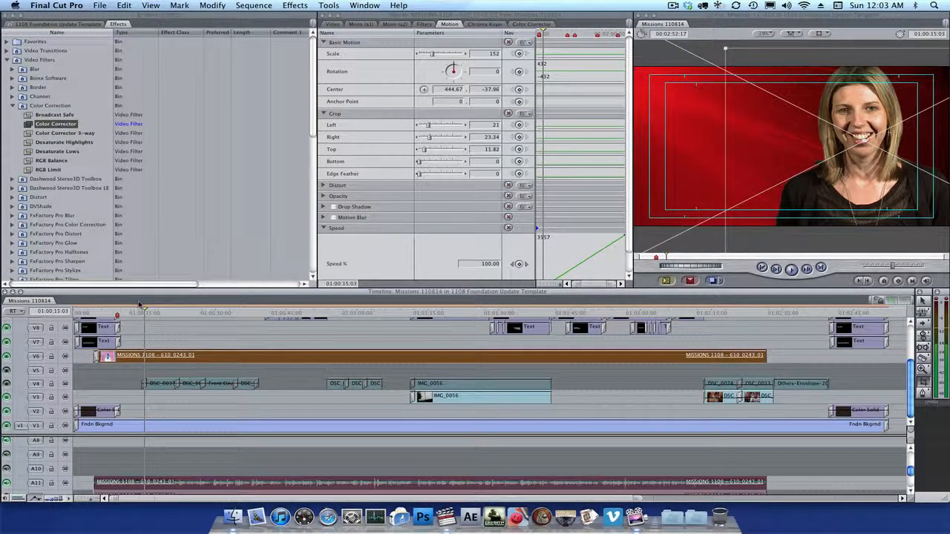
key(super+equal)
key(super+equal)
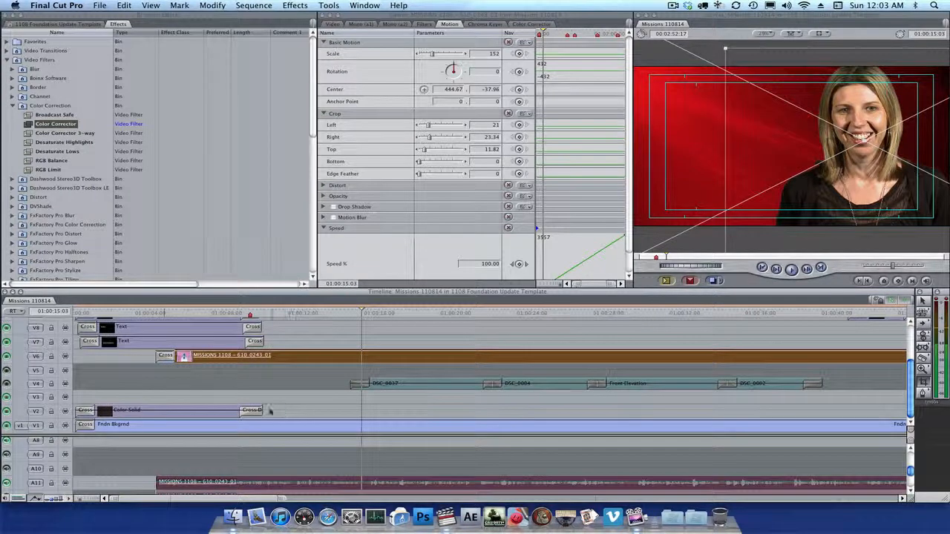
key(r)
key(r)
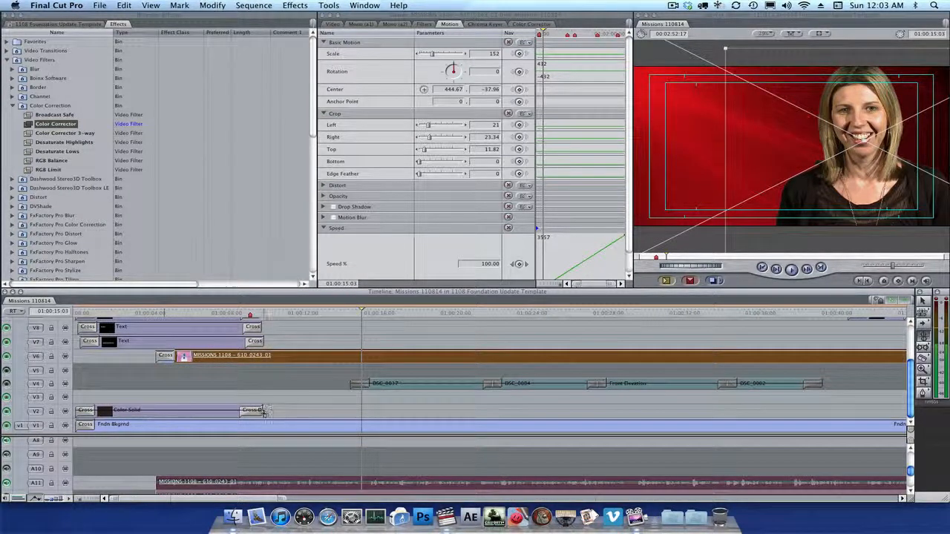
drag(264, 411, 361, 410)
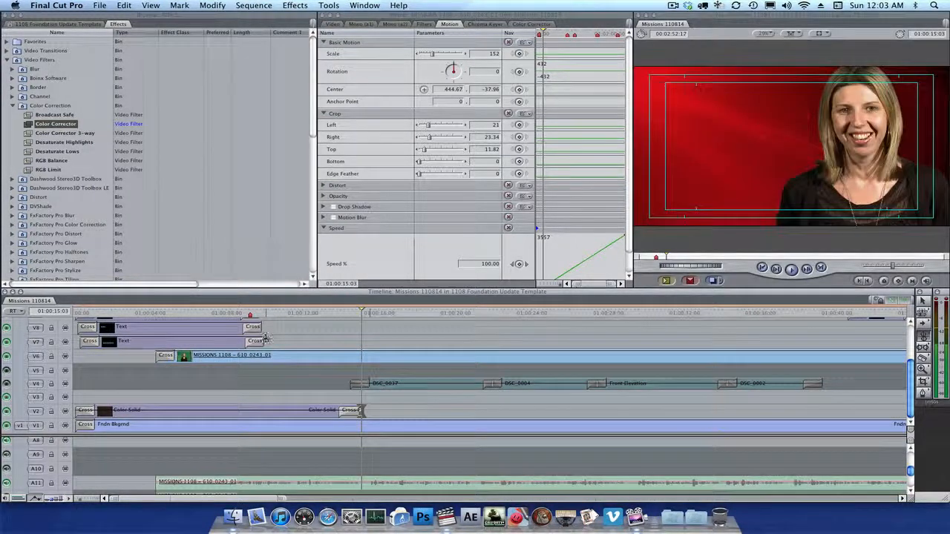
Extend the end of the opening MISSIONS text clip on V7 by 5:03, up to the playhead.
scroll(265, 340, up, 3)
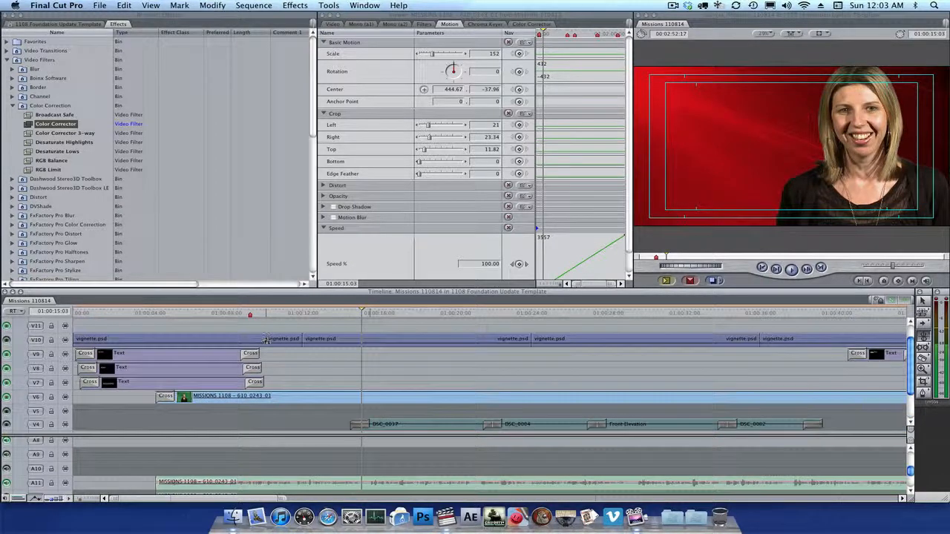
key(a)
drag(279, 356, 218, 382)
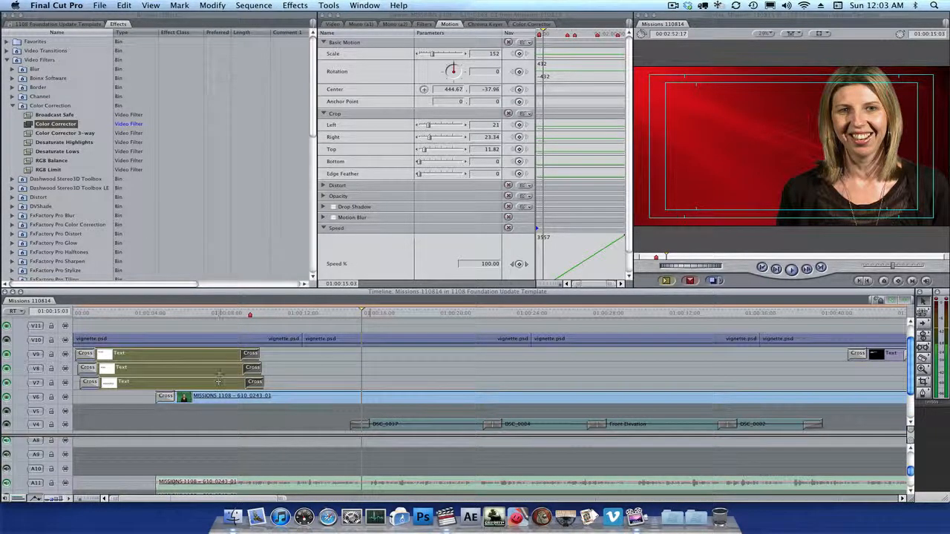
click(273, 355)
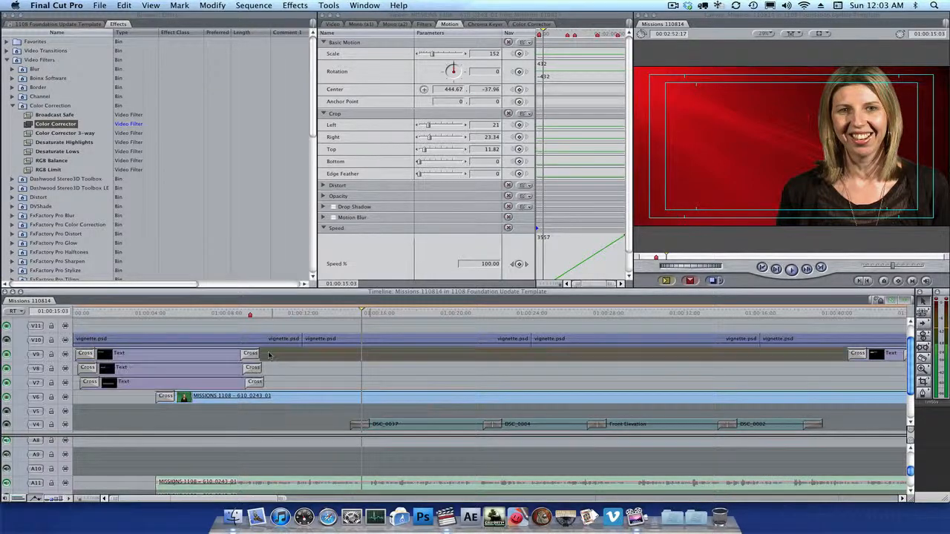
click(260, 357)
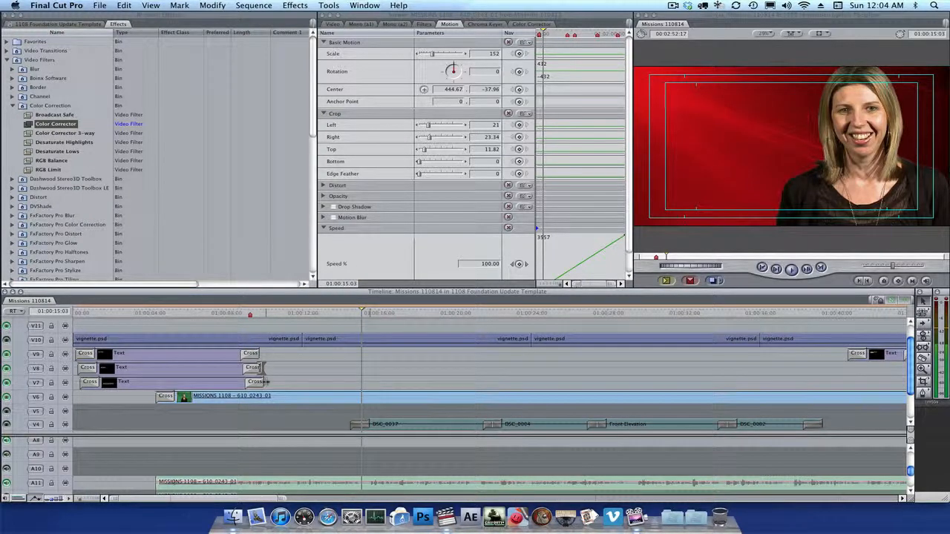
key(r)
drag(265, 383, 361, 384)
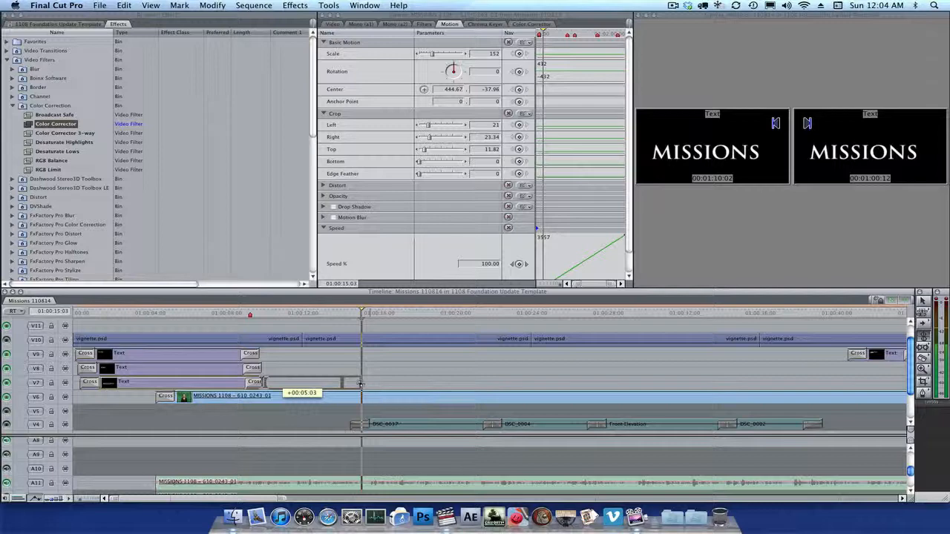
drag(360, 384, 360, 384)
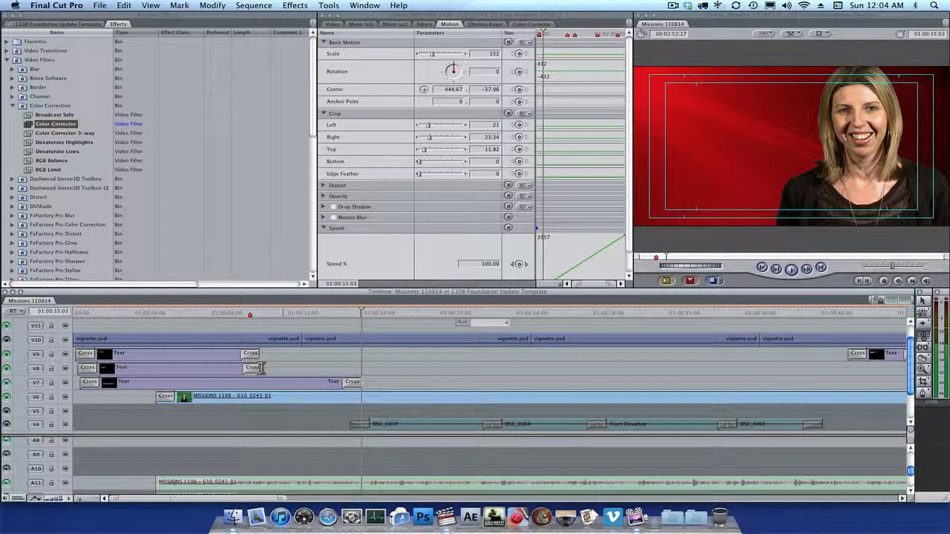
Extend the ends of the opening text clips on V8 and V9 by 5:03 each.
key(Return)
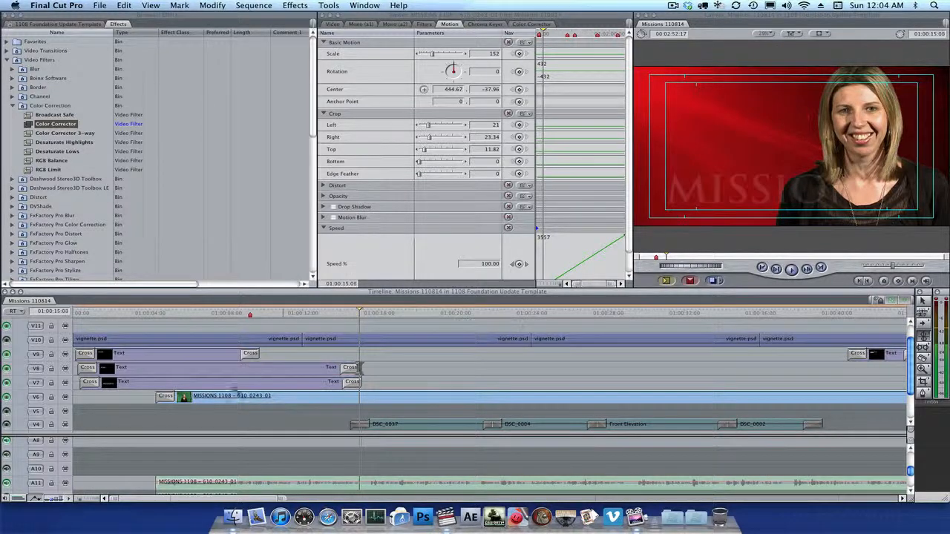
click(255, 355)
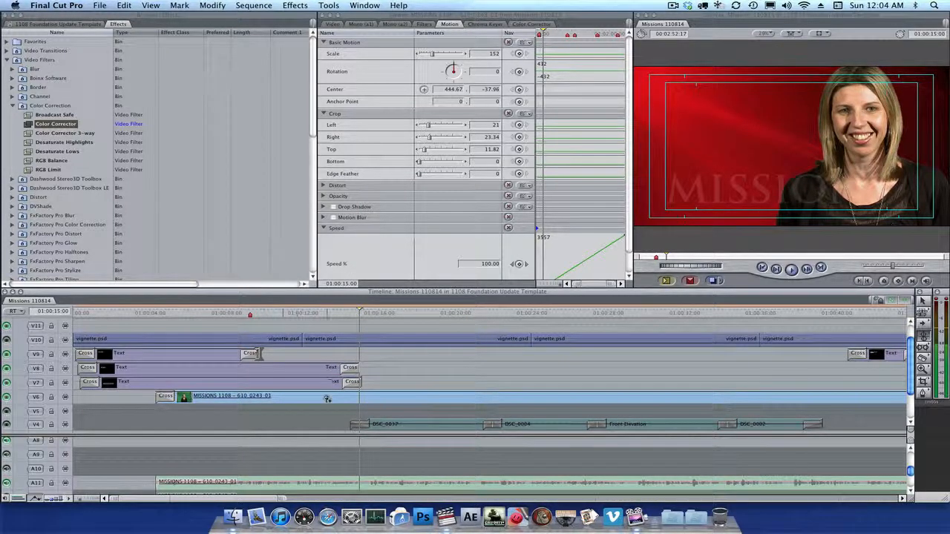
text(+)
text(5.03)
key(Return)
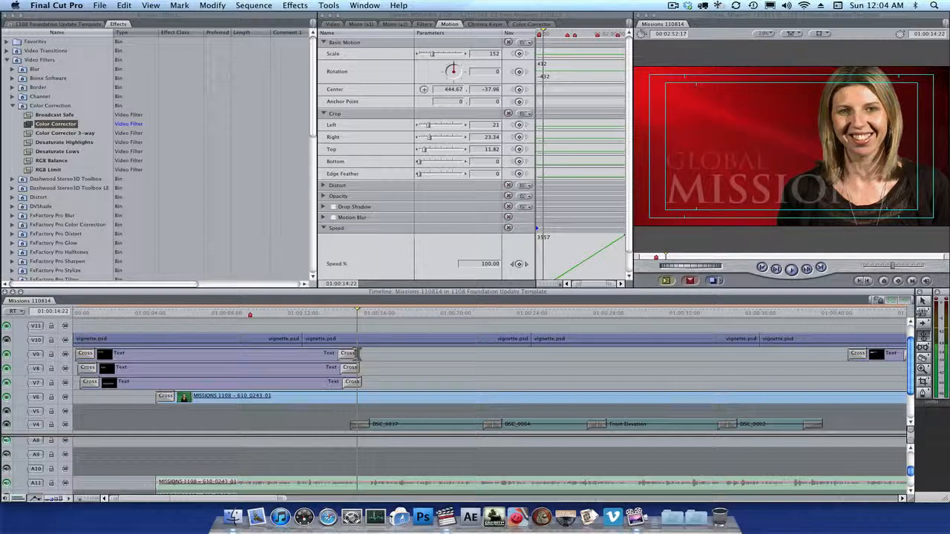
Play the sequence from 01:00:11:17 to review how the extended title fades out.
drag(316, 313, 296, 315)
click(295, 315)
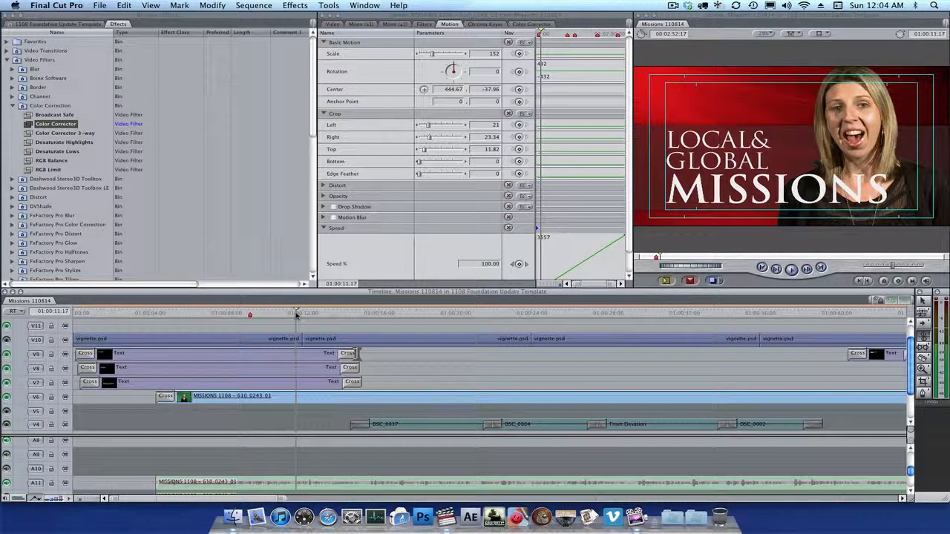
key(space)
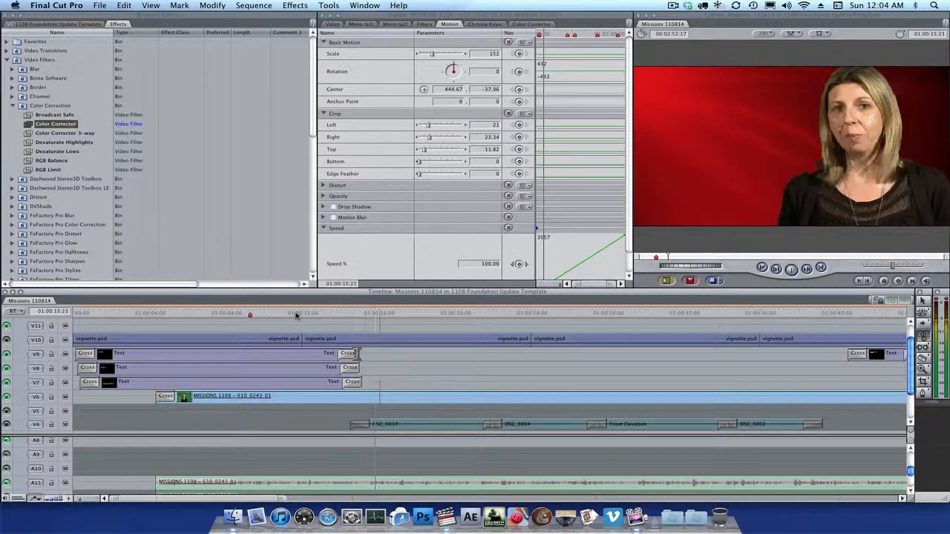
key(space)
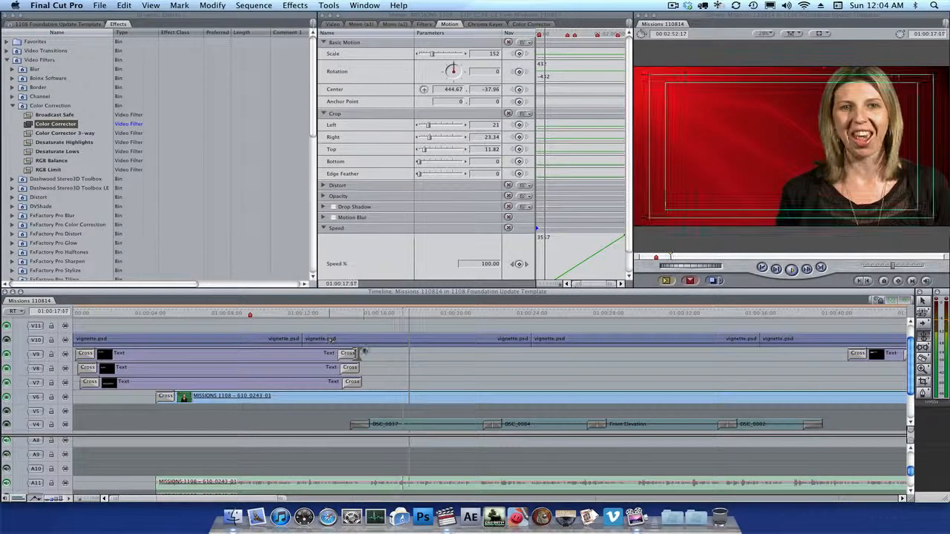
Turn on the visibility of track V4 and play its background photos from 01:00:13:19.
scroll(365, 350, down, 3)
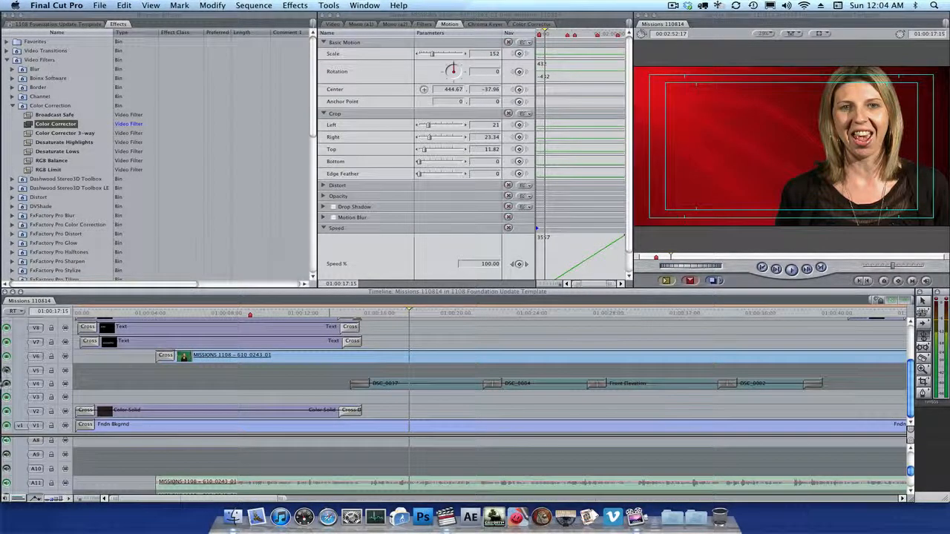
click(5, 384)
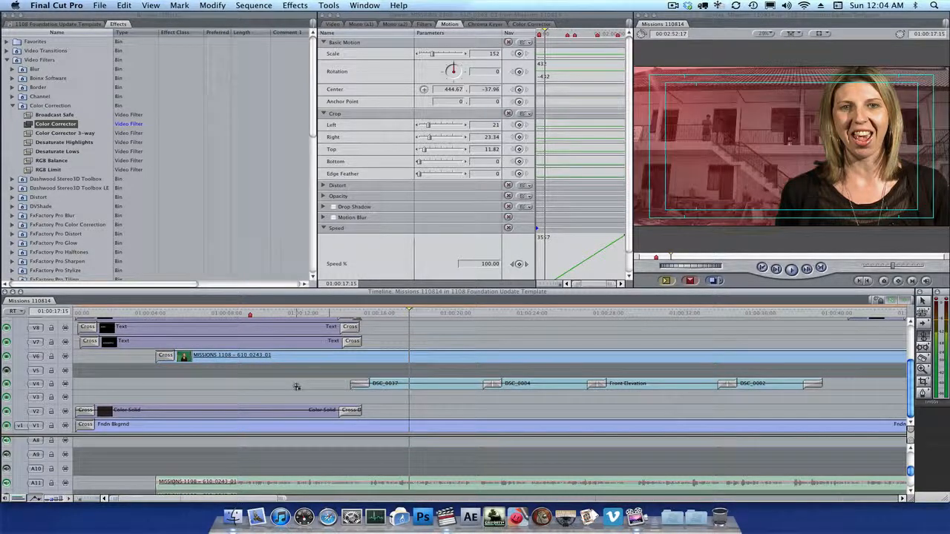
click(335, 312)
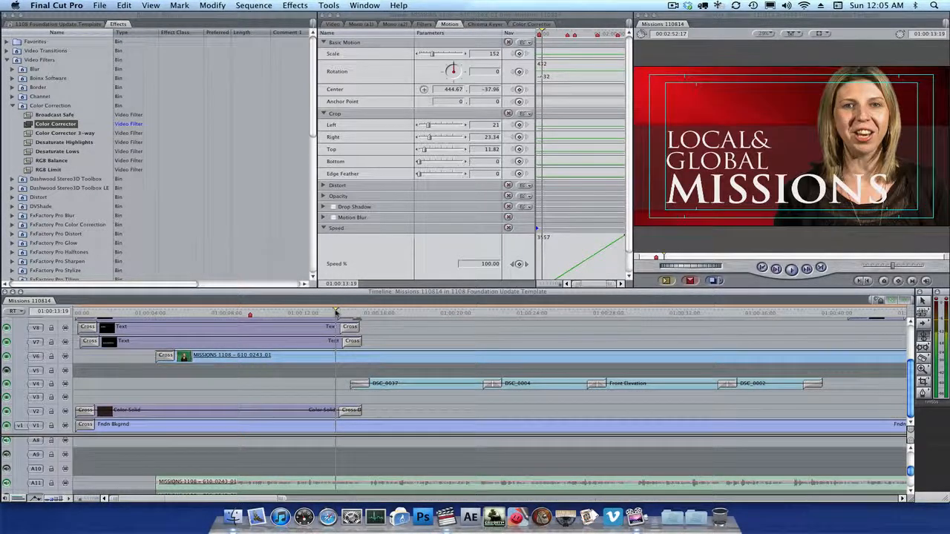
key(space)
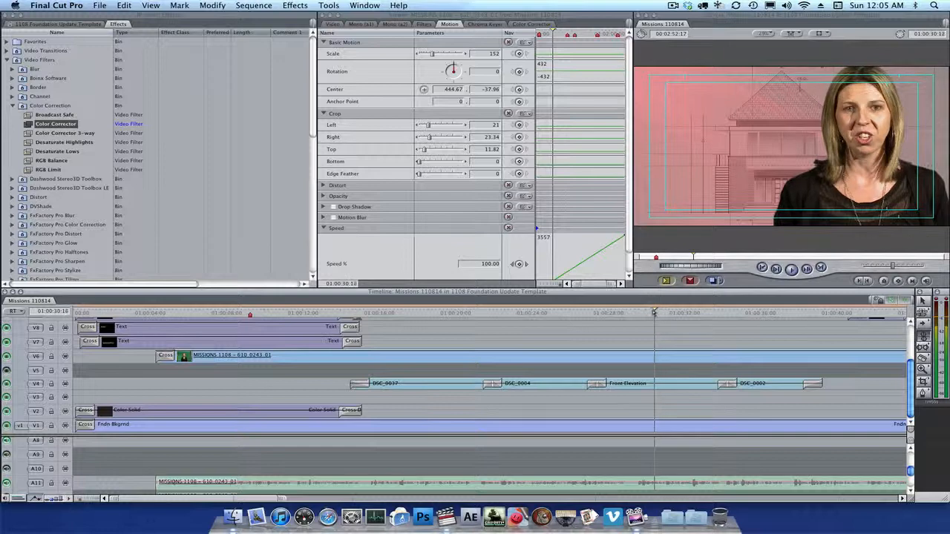
Add a timeline marker at 01:00:30:01 and name it Radio Station.
click(650, 314)
click(646, 315)
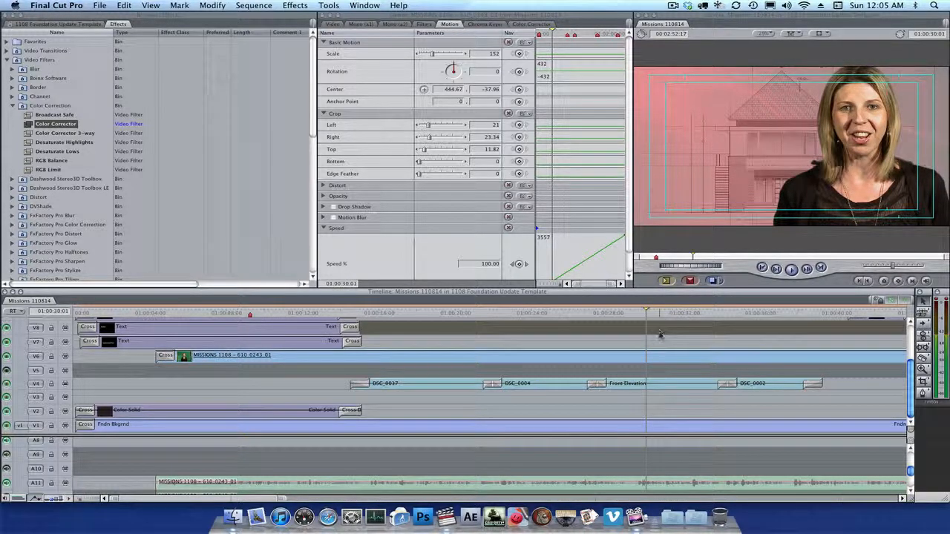
key(m)
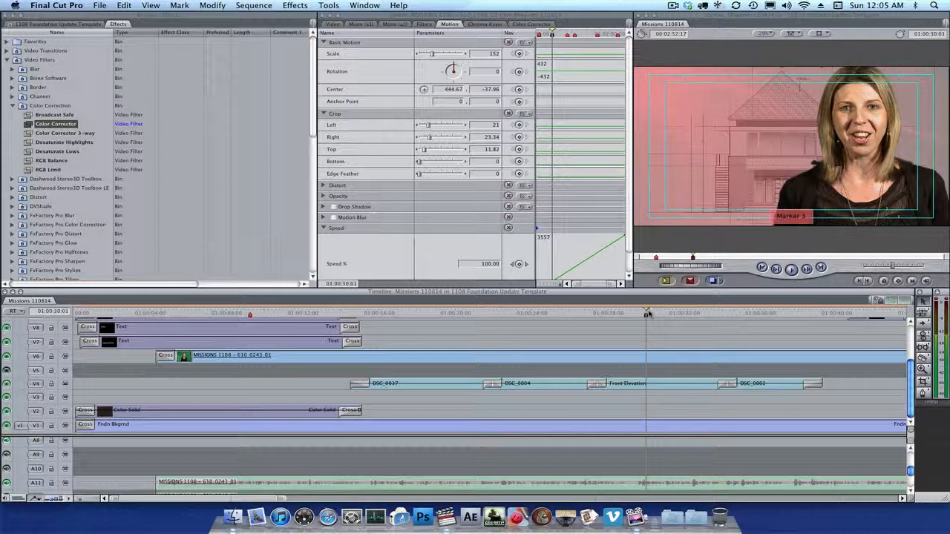
key(m)
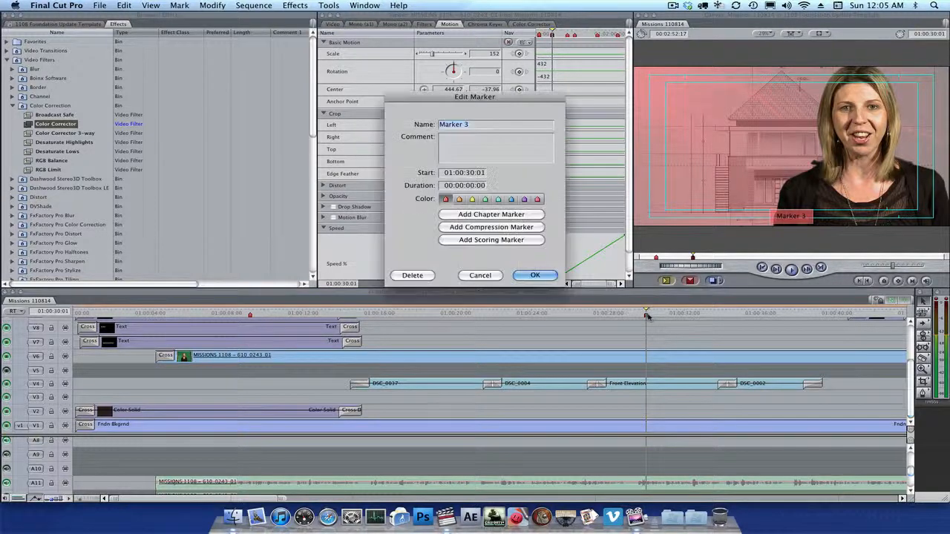
text(Radio Station)
key(Return)
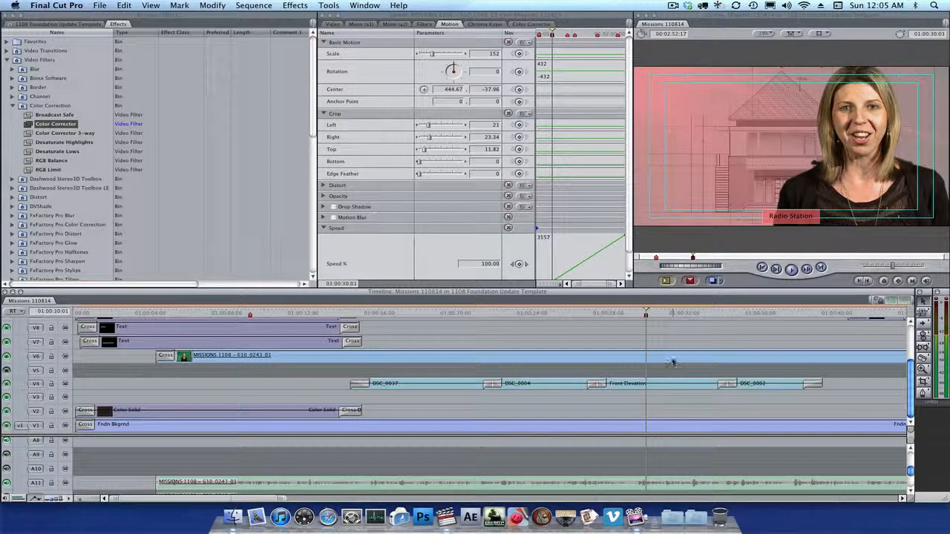
Preview the DSC_0002 image in the Viewer, and delete the Front Elevation clip on V4 together with its leading transition.
double_click(764, 389)
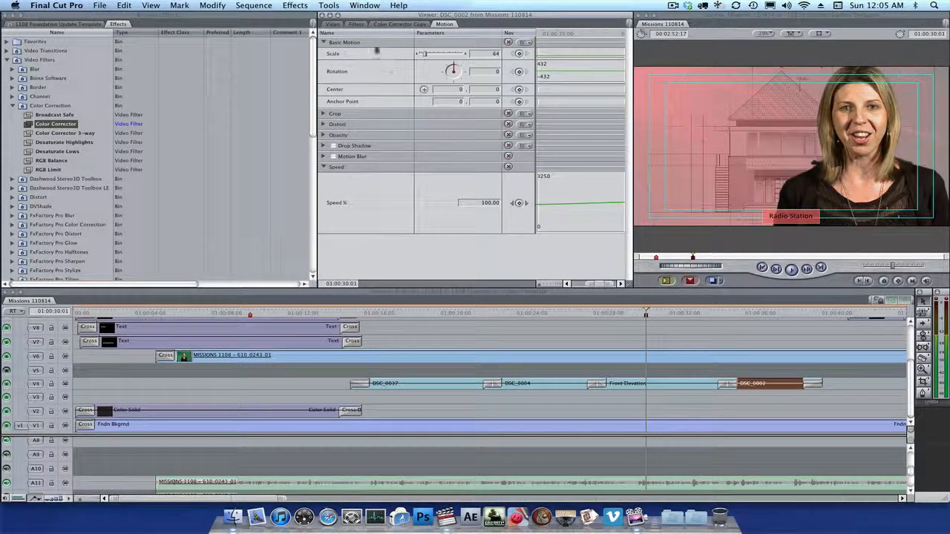
click(332, 24)
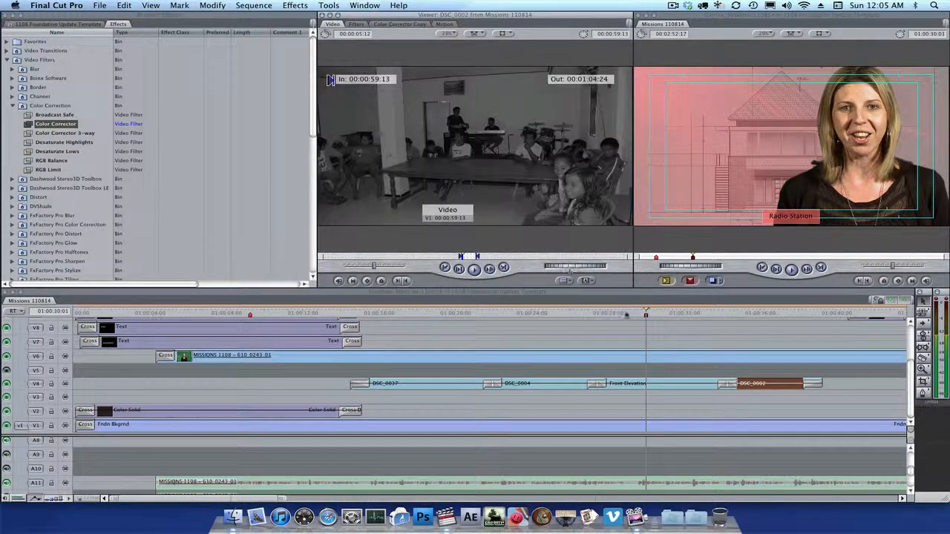
click(676, 388)
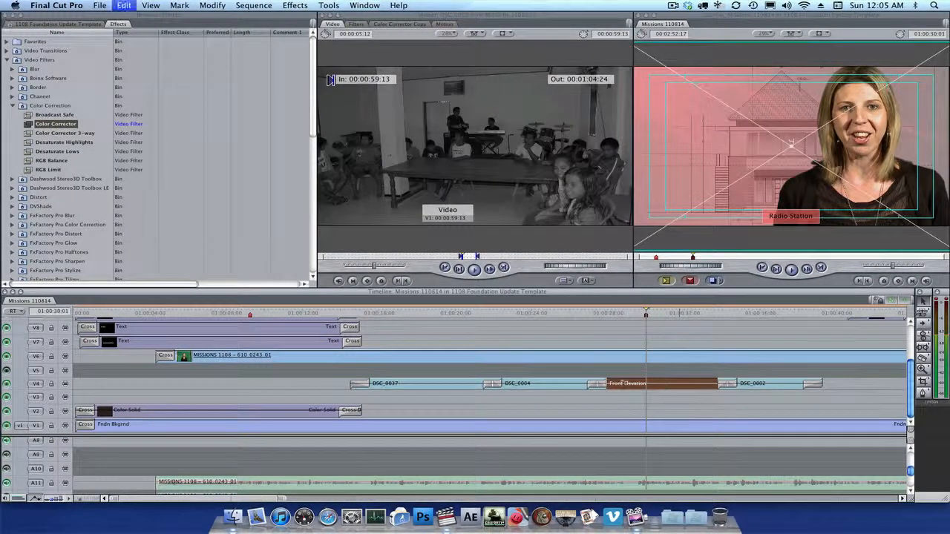
key(Delete)
click(594, 384)
key(Delete)
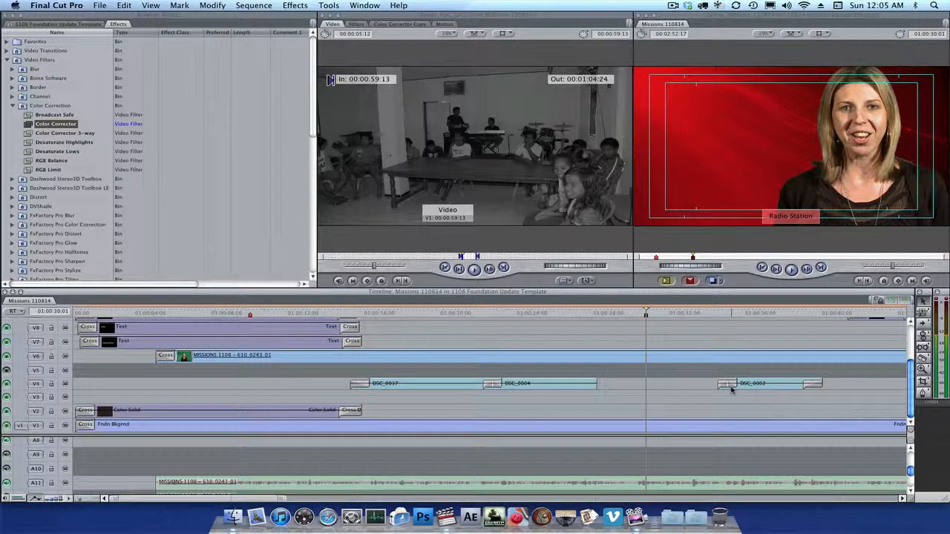
Move DSC_0002 on V4 directly against the end of DSC_0004 and add the default transition at their cut.
drag(738, 387, 607, 386)
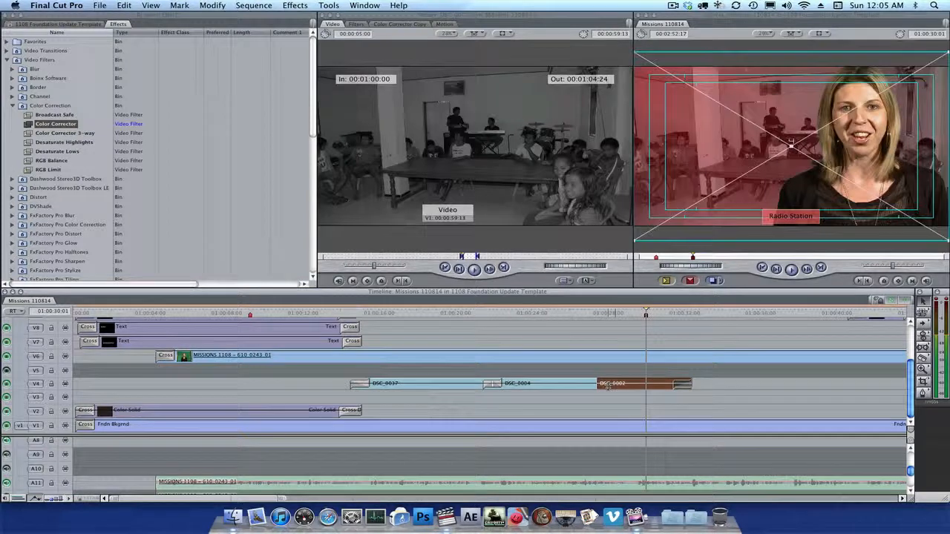
click(598, 384)
key(super+t)
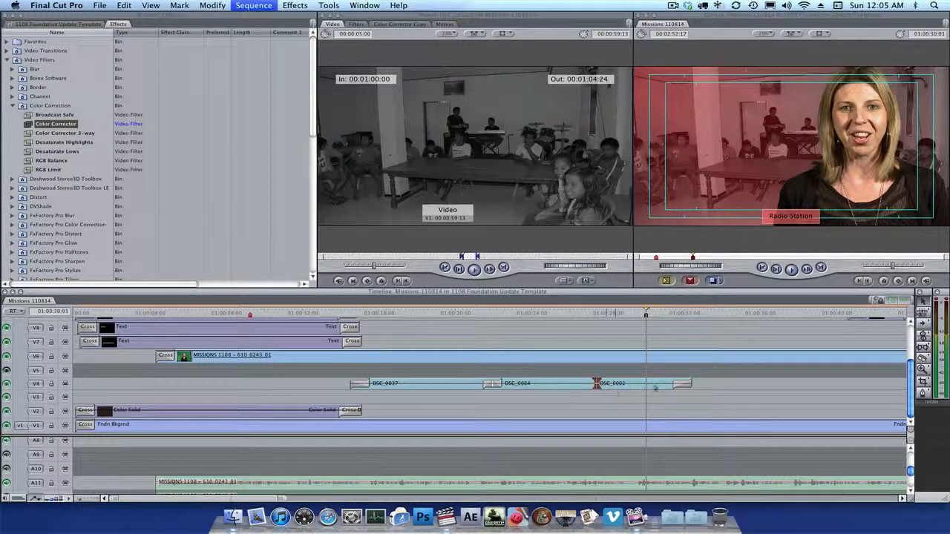
Trim DSC_0002's end close to the Radio Station marker, and roll its cut with DSC_0004 to 01:00:25:07 and DSC_0004's first cut to 01:00:20:01.
key(r)
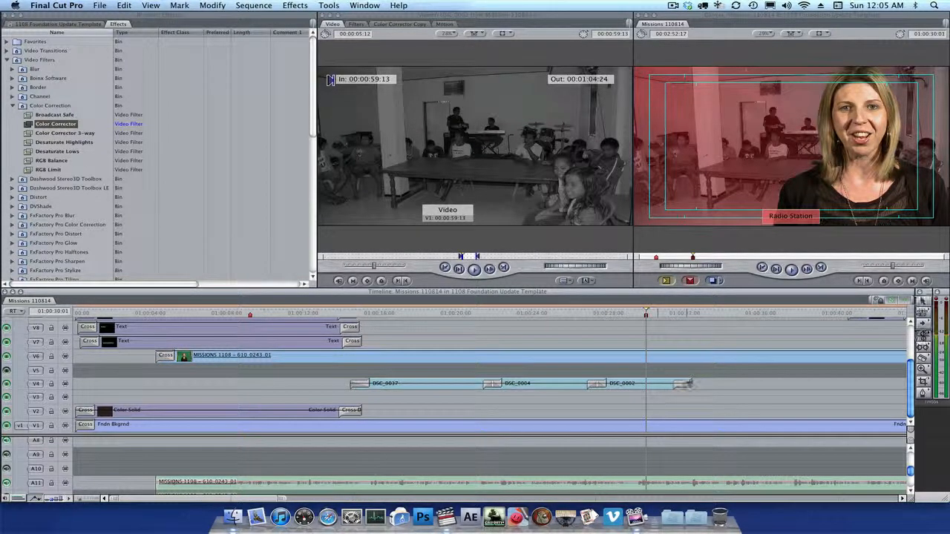
drag(683, 384, 555, 383)
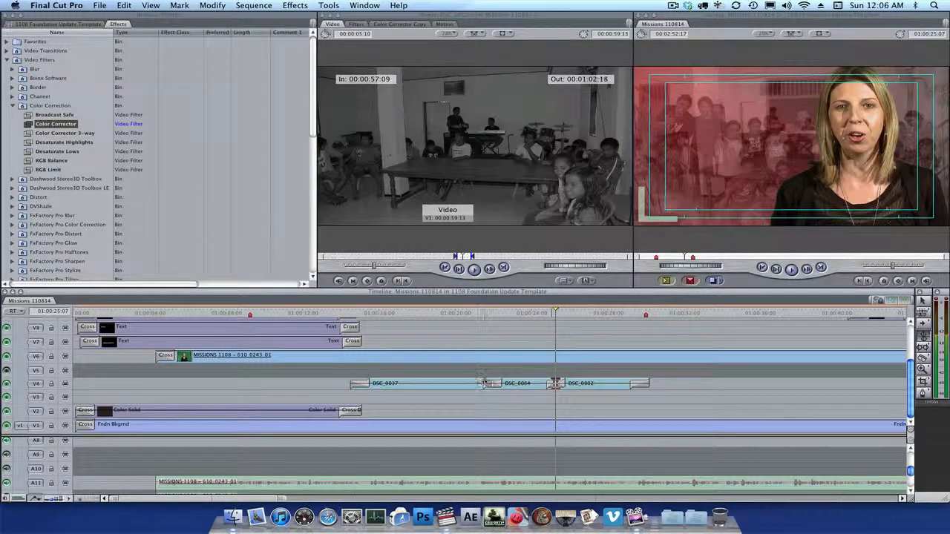
drag(490, 384, 449, 384)
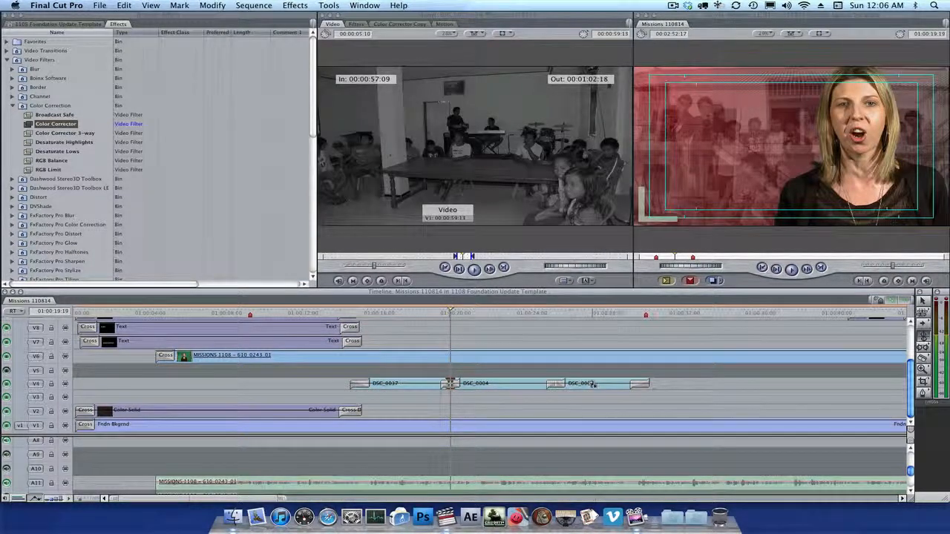
drag(453, 384, 456, 384)
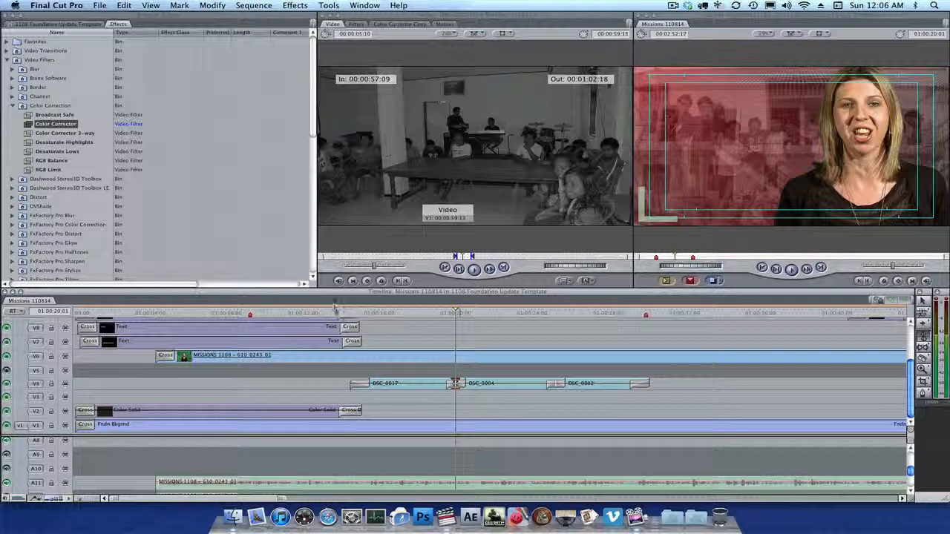
click(335, 312)
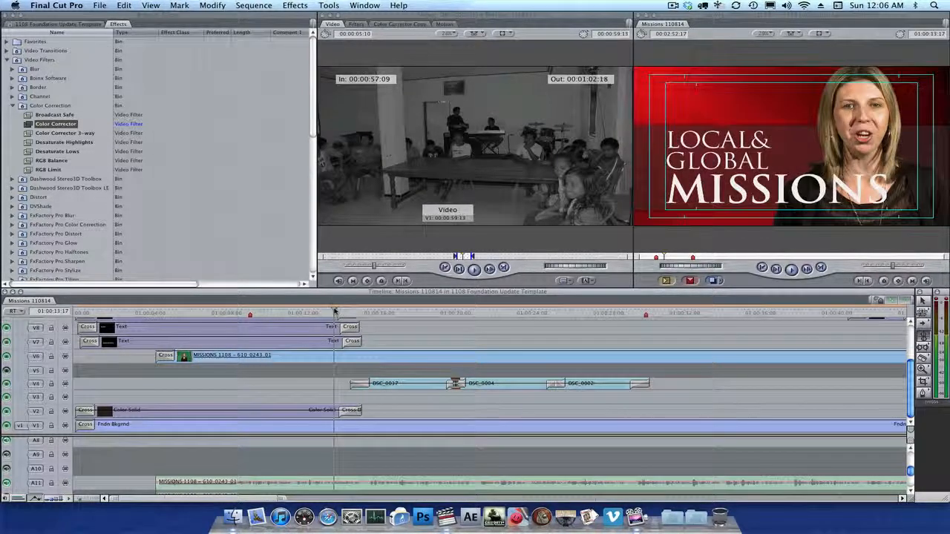
Play back the retimed photos from 01:00:13:17, and examine the Raising Future Leaders and Christian Radio Station sections of the timeline.
key(space)
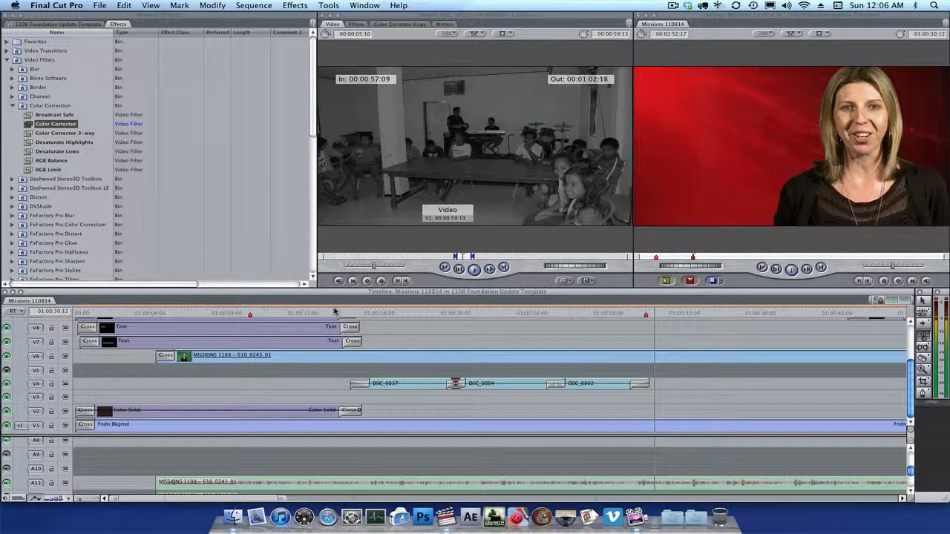
key(space)
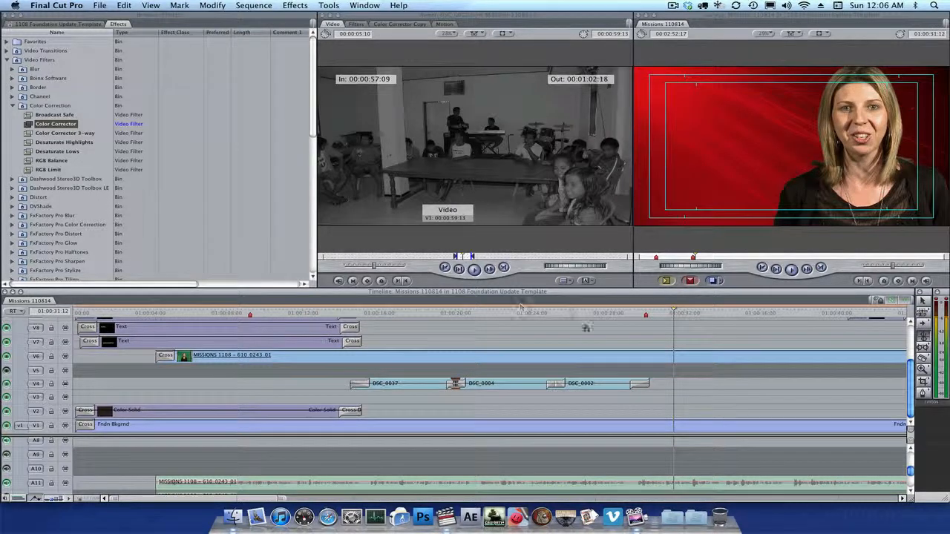
scroll(732, 387, up, 3)
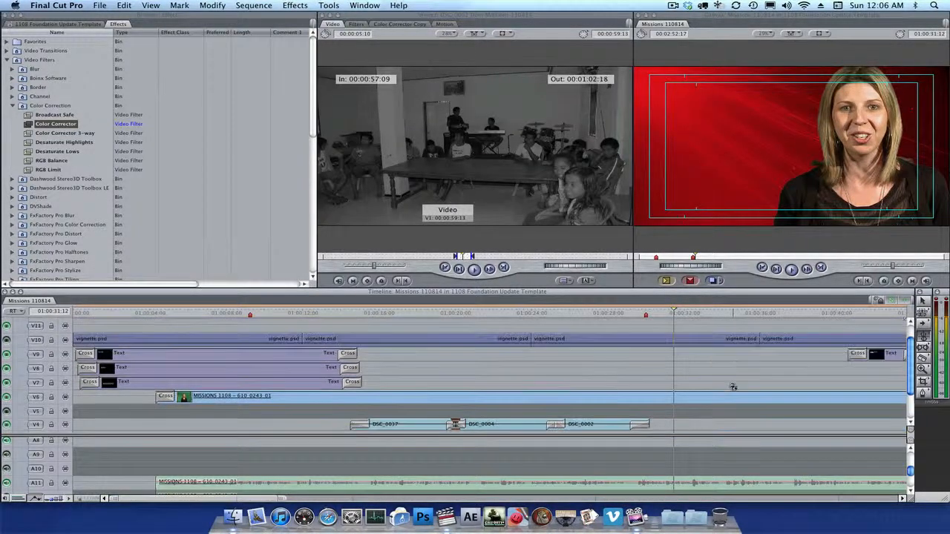
click(879, 315)
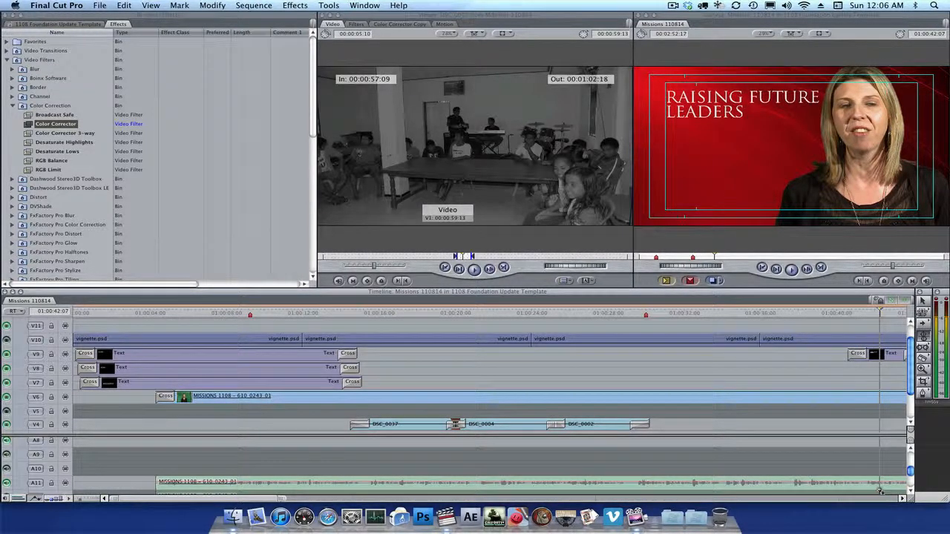
key(super+minus)
key(super+minus)
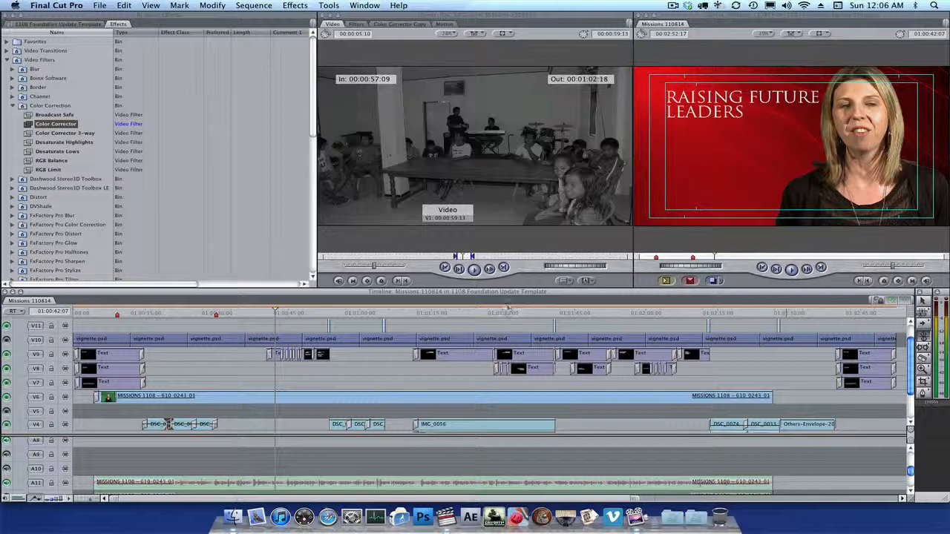
click(444, 313)
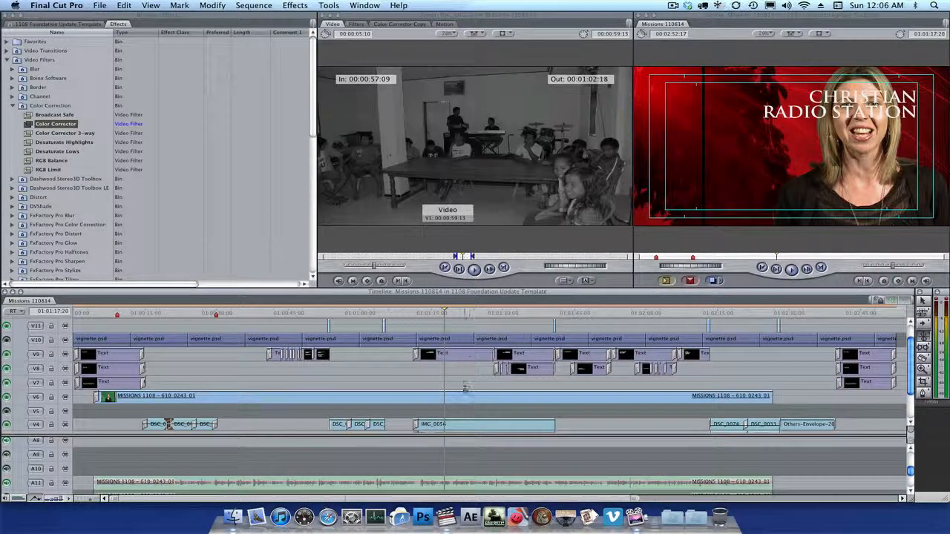
scroll(459, 409, down, 3)
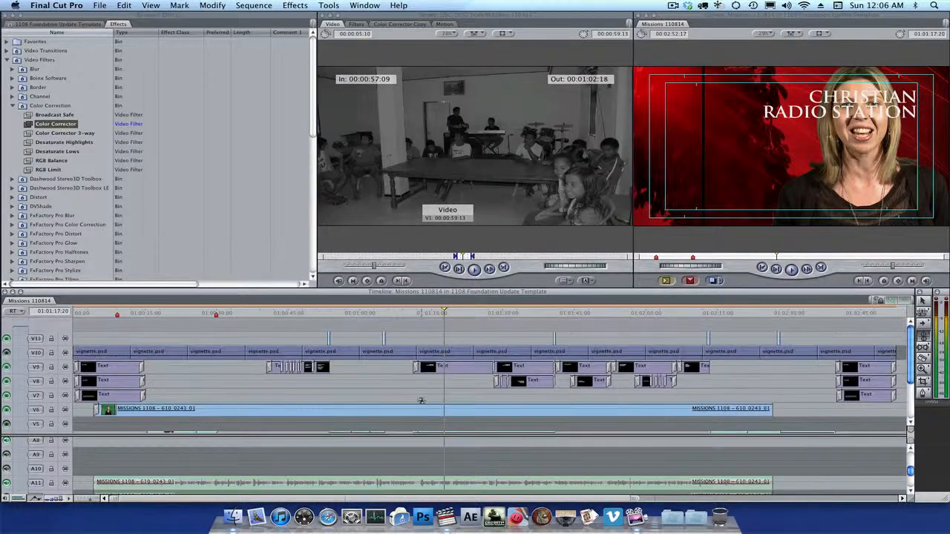
scroll(420, 399, up, 4)
scroll(420, 399, down, 3)
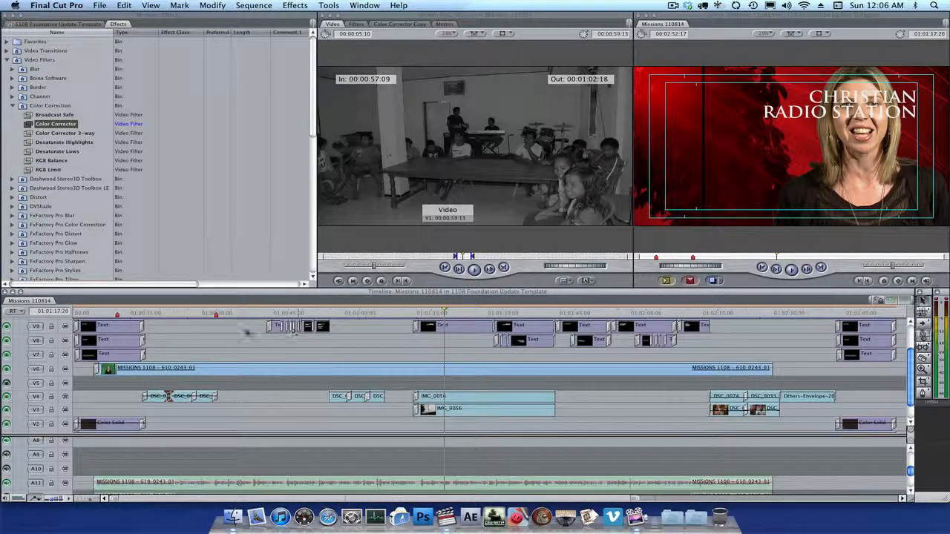
Delete the group of Raising Future Leaders text clips on V9 around 01:00:42:02.
click(274, 311)
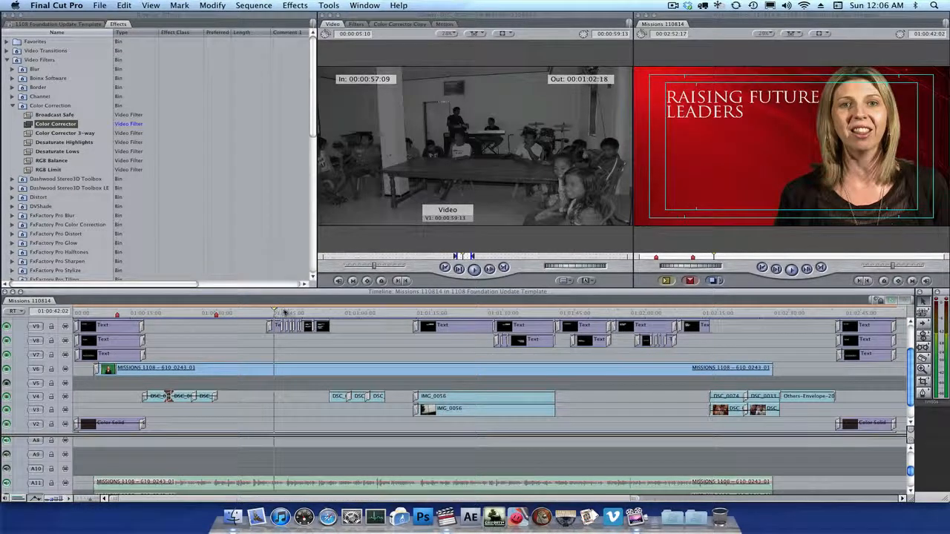
drag(245, 328, 330, 333)
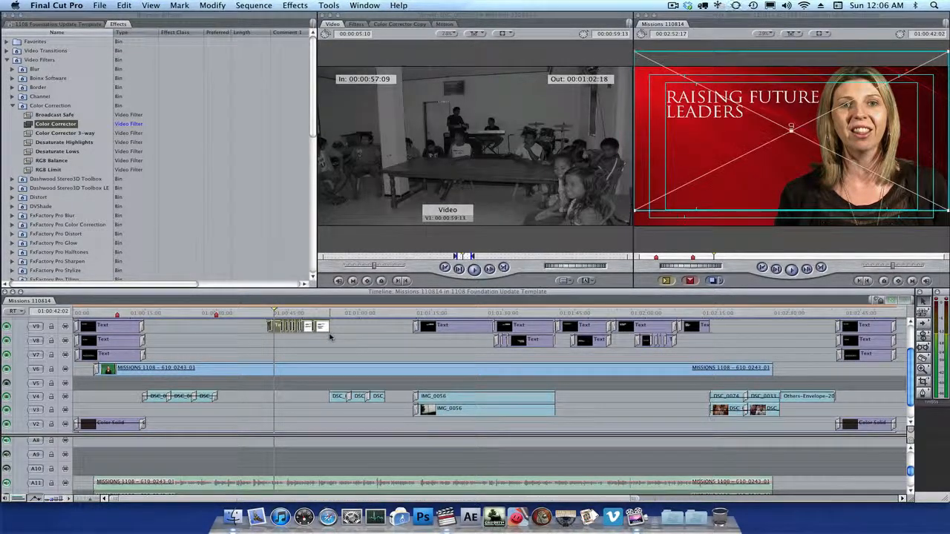
key(Delete)
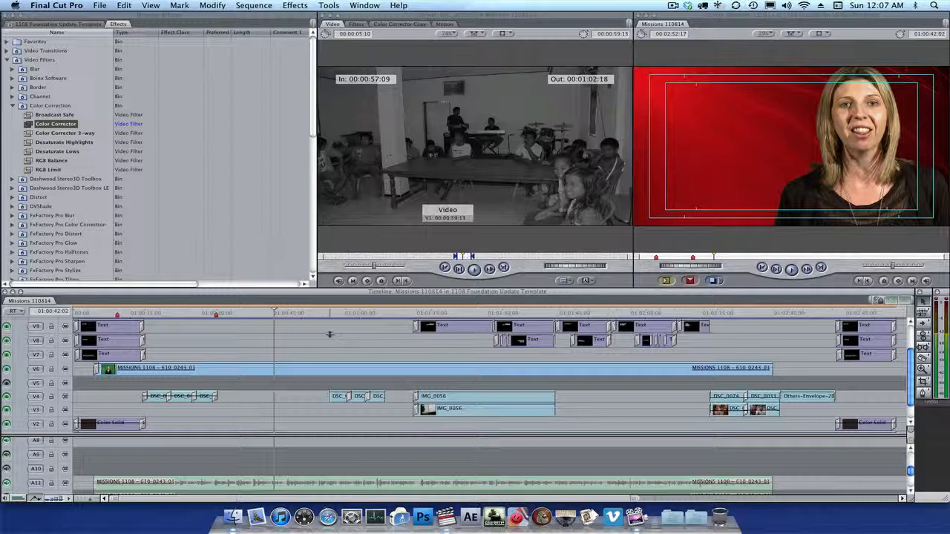
Move the three DSC photos around 01:01:01:02 on V4 out of the way, past the Others-Envelope clip near the sequence's end.
drag(329, 334, 715, 351)
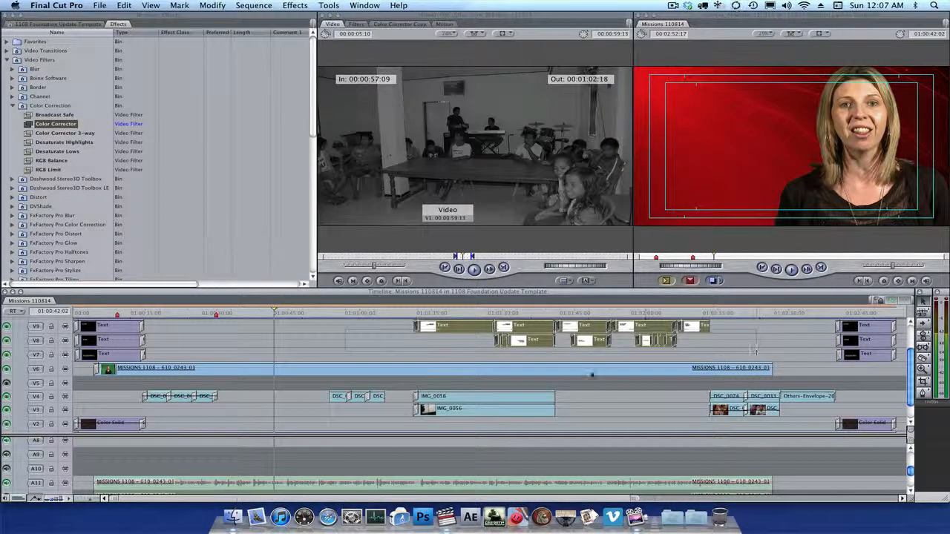
scroll(530, 388, down, 1)
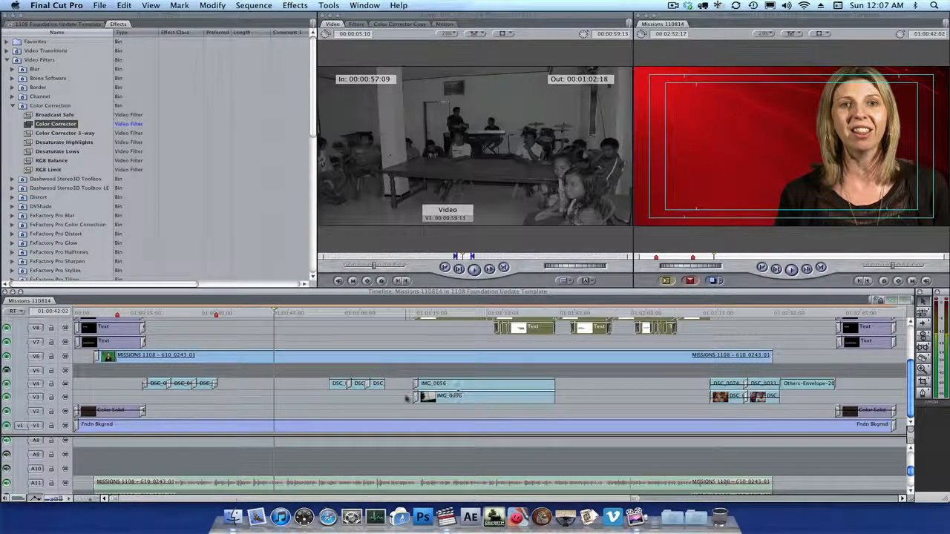
click(363, 314)
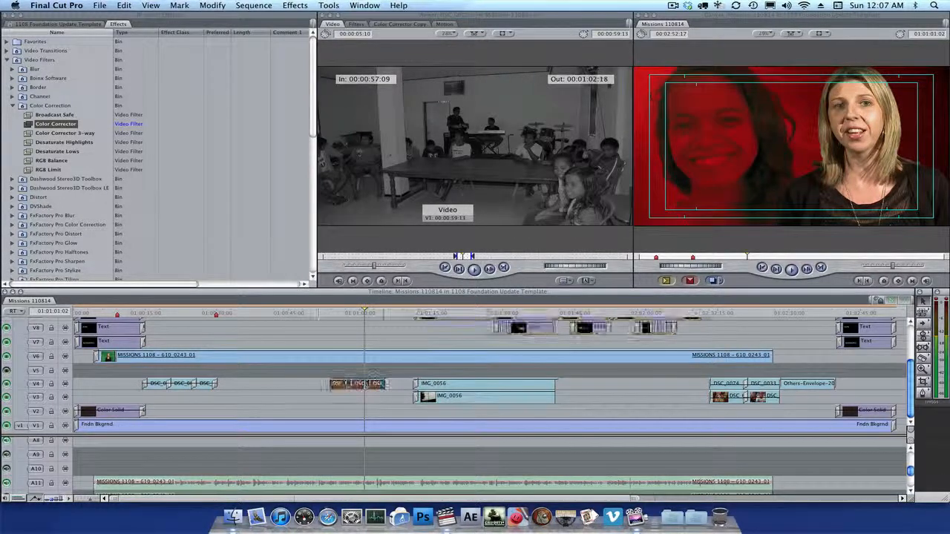
drag(336, 384, 869, 387)
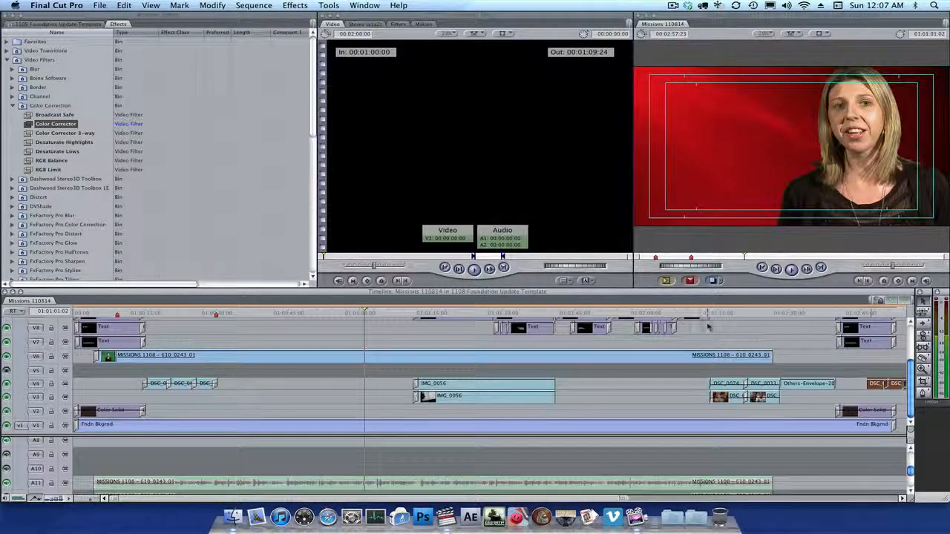
Move both IMG_0056 clips and the Christian Radio Station text group on V8 and V9 together to the Radio Station marker, and play back the change.
drag(403, 376, 564, 391)
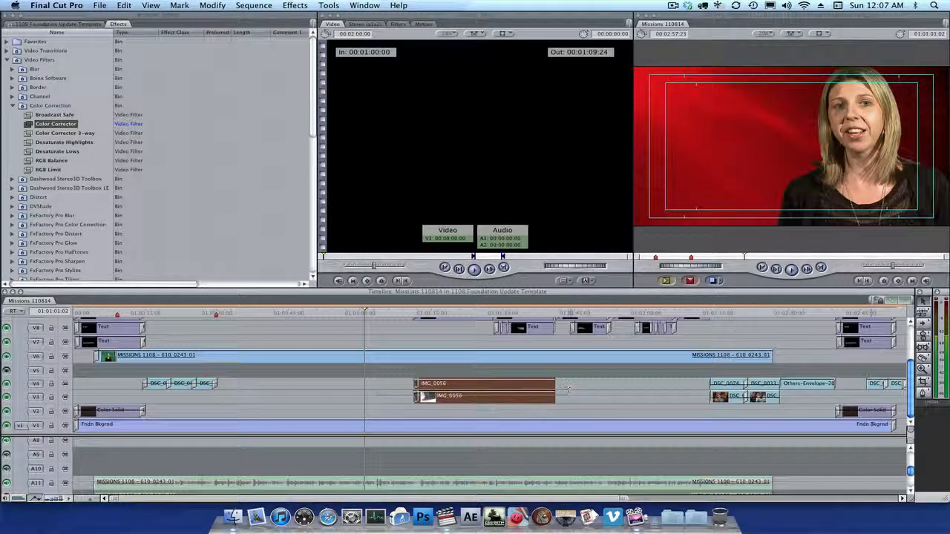
scroll(477, 350, up, 3)
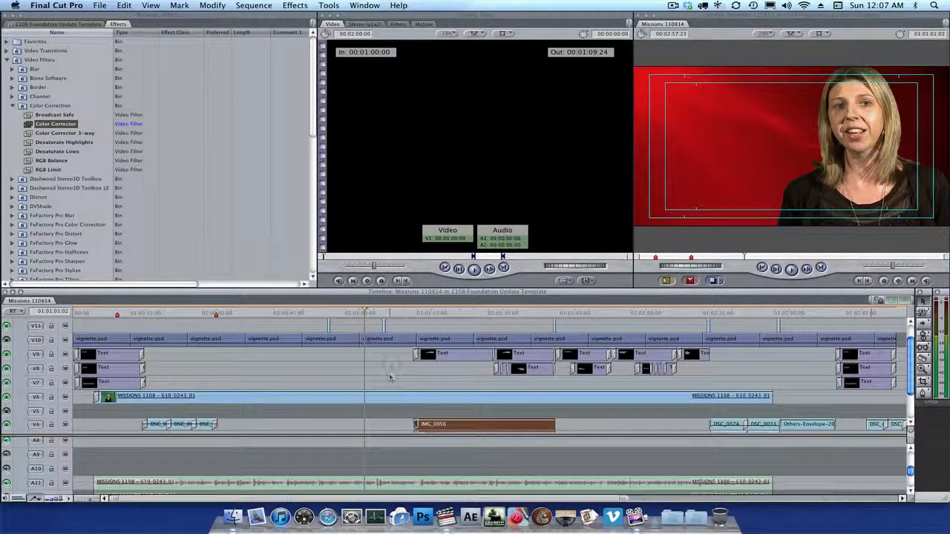
drag(391, 375, 709, 337)
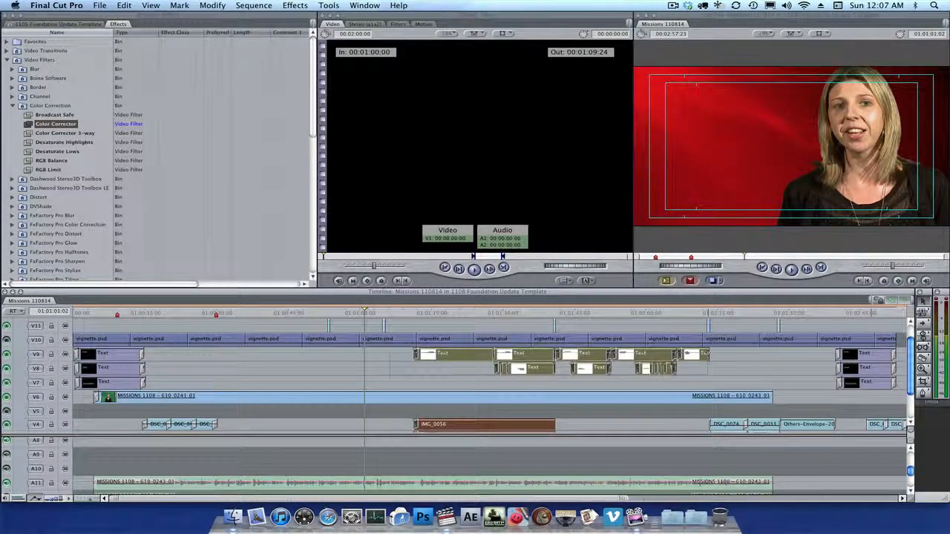
click(218, 313)
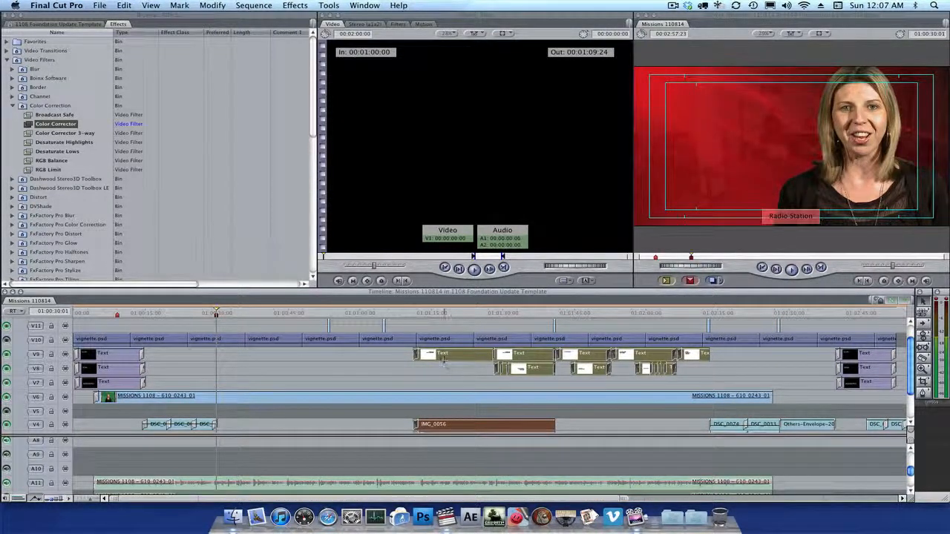
drag(439, 361, 256, 365)
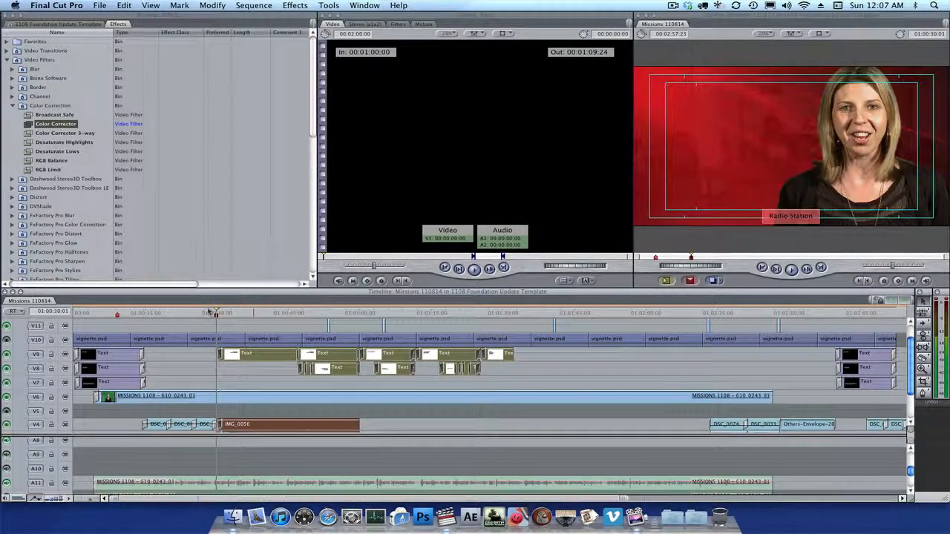
click(210, 313)
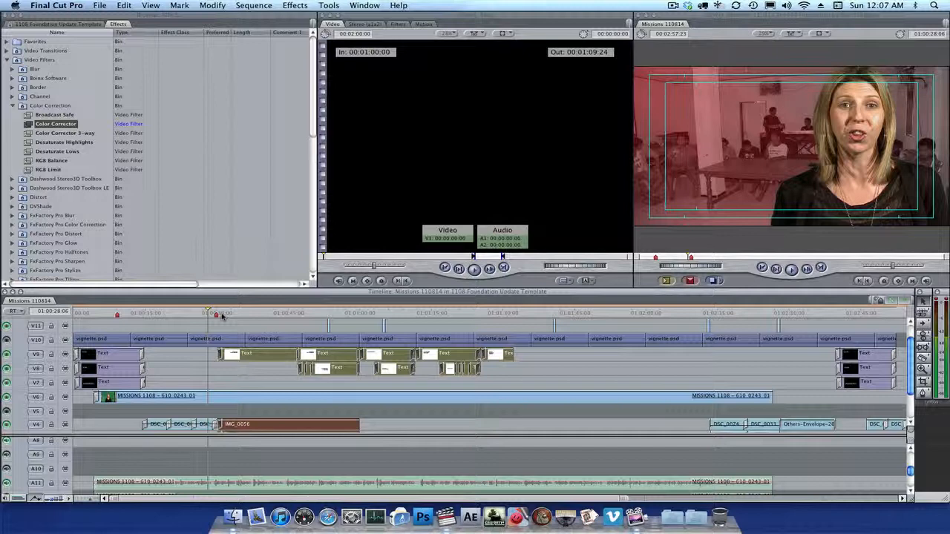
key(space)
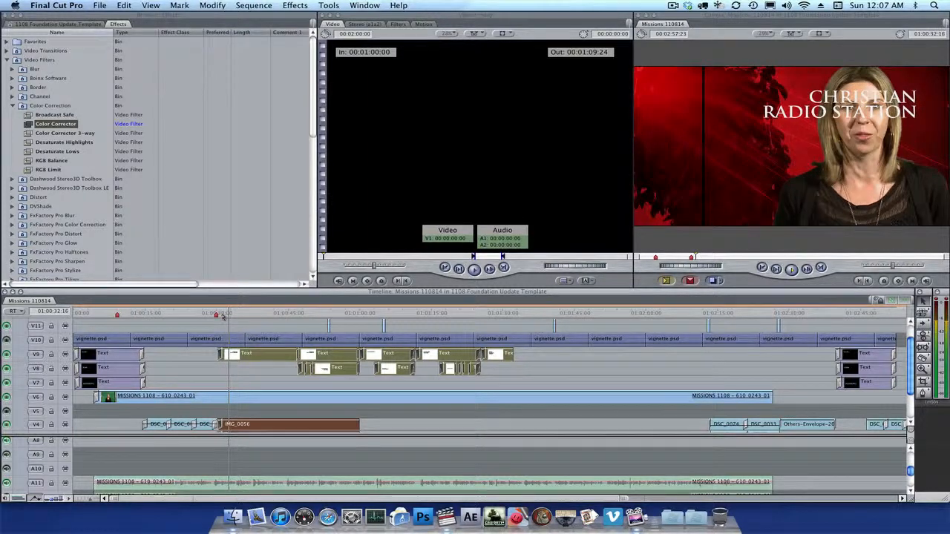
key(space)
click(260, 381)
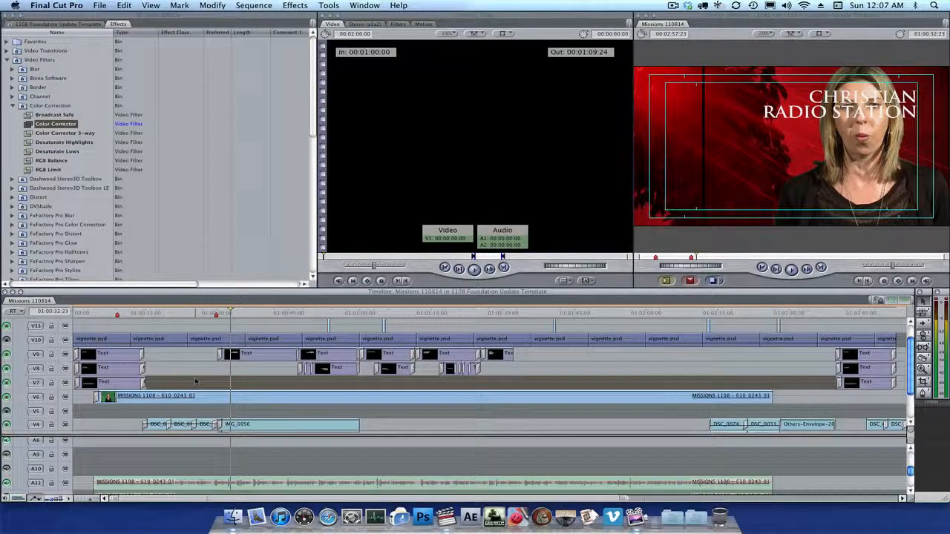
Shift both IMG_0056 clips on V3 and V4 together to the right in the frame, bringing the radio tower beside the speaker.
scroll(197, 385, down, 3)
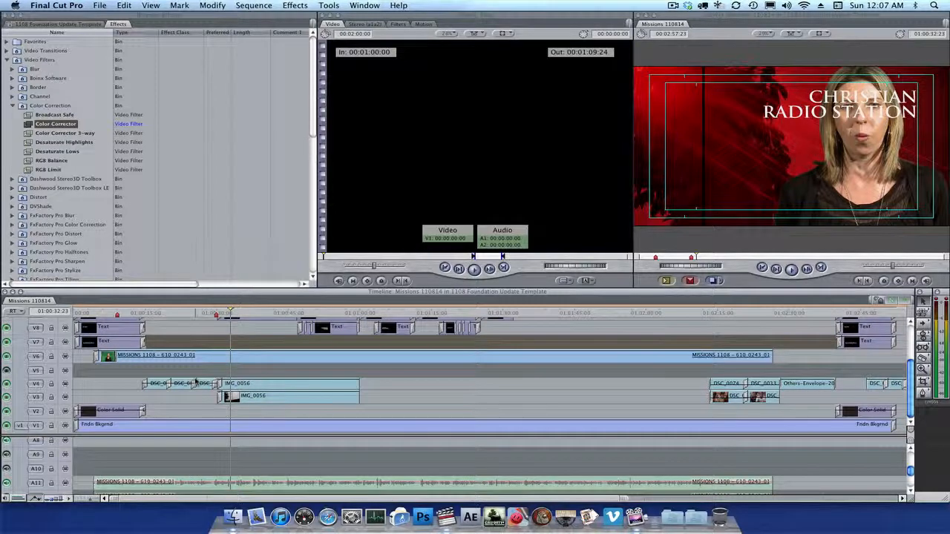
click(274, 386)
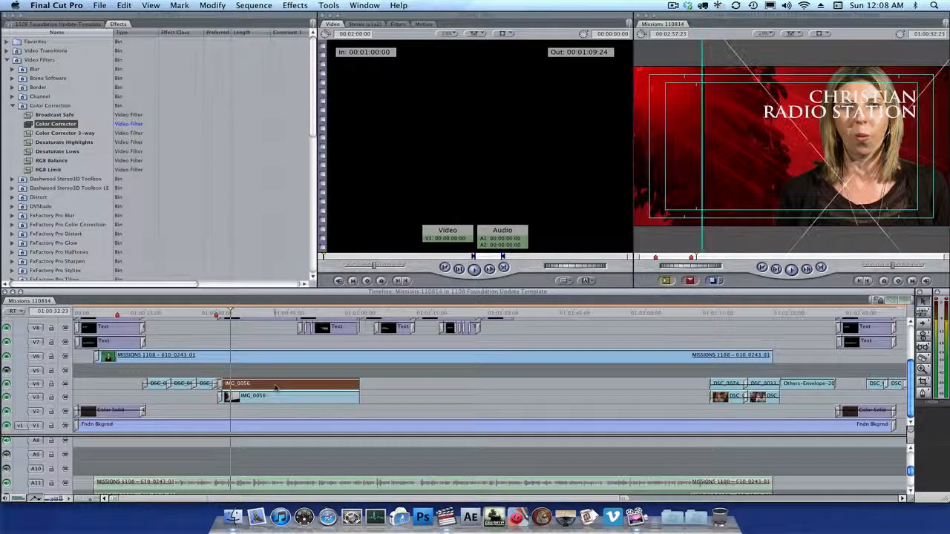
click(276, 395)
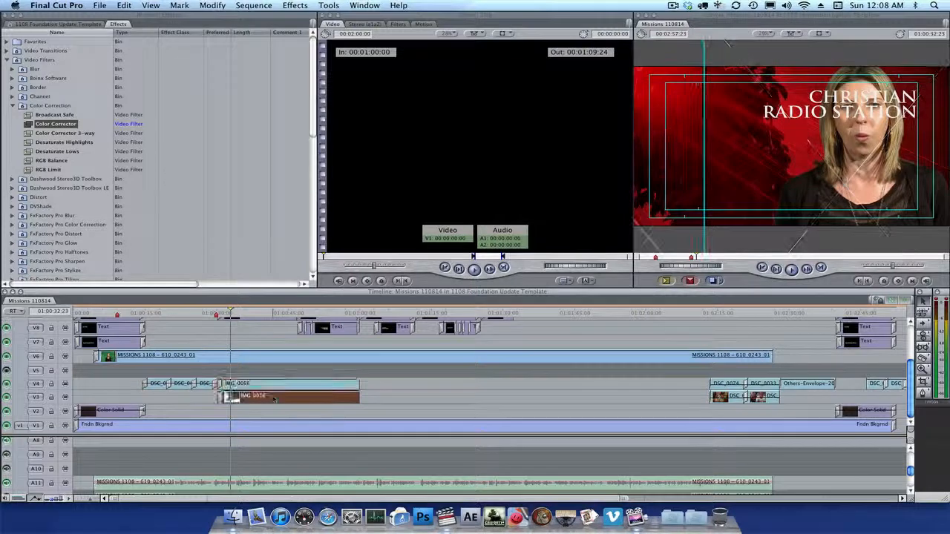
super+click(274, 386)
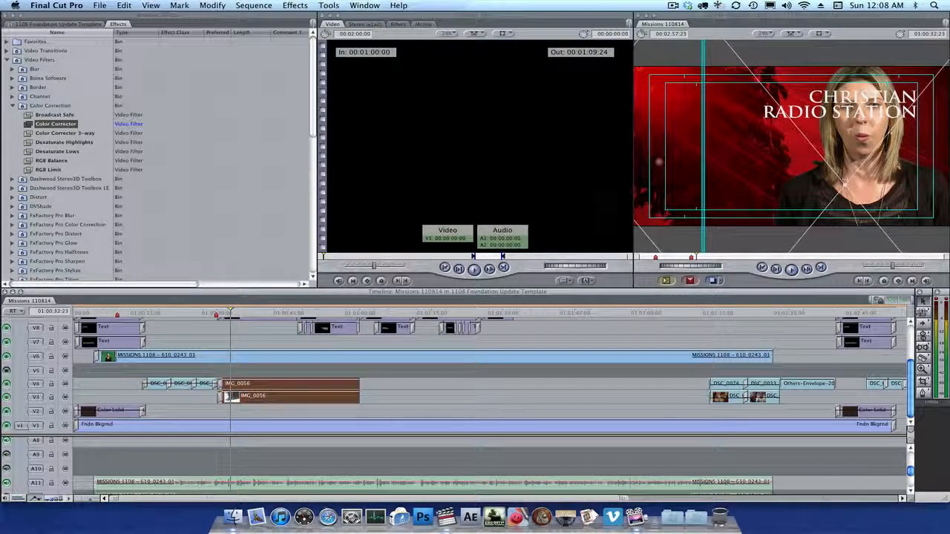
drag(659, 161, 782, 162)
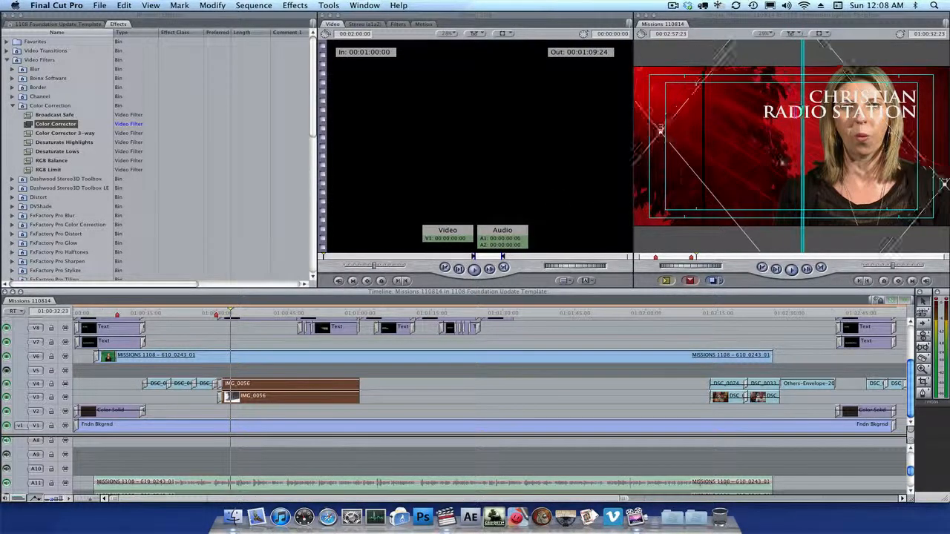
drag(660, 129, 723, 129)
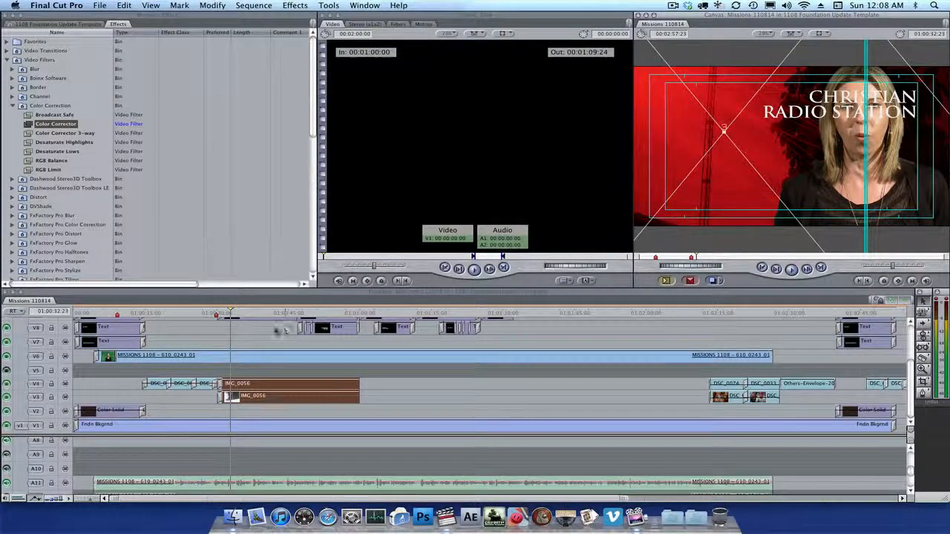
Set the Christian Radio Station title's alignment to Left and its size to 33, and play it back from 01:00:28:17.
scroll(282, 332, up, 3)
double_click(250, 357)
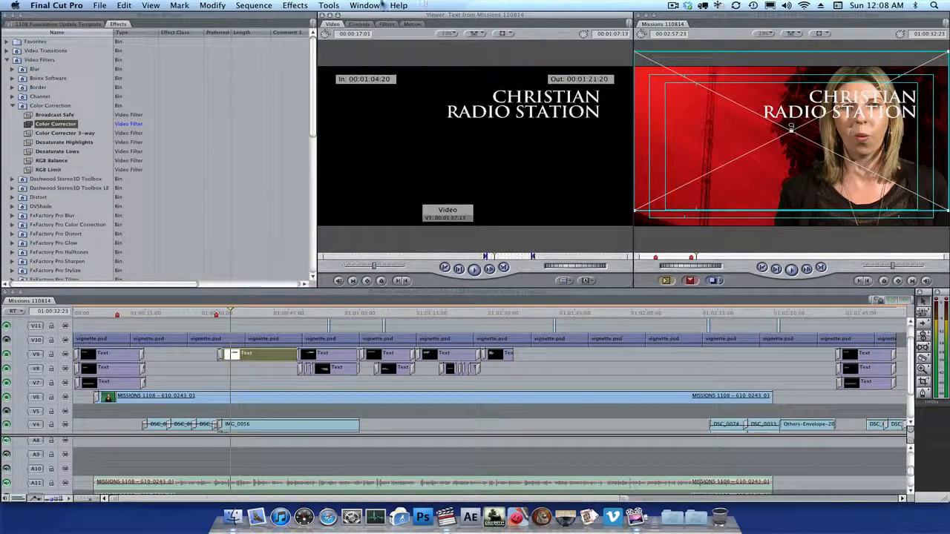
click(359, 25)
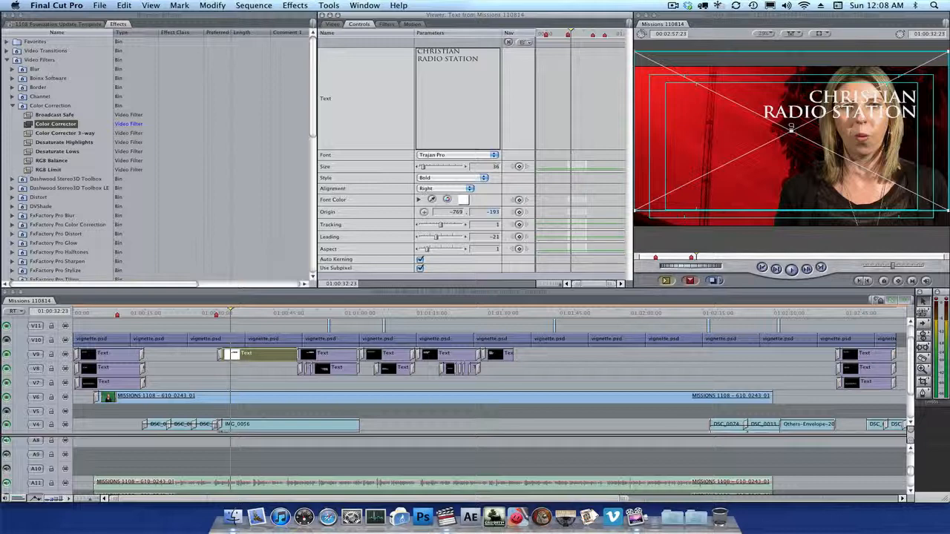
click(442, 188)
click(427, 179)
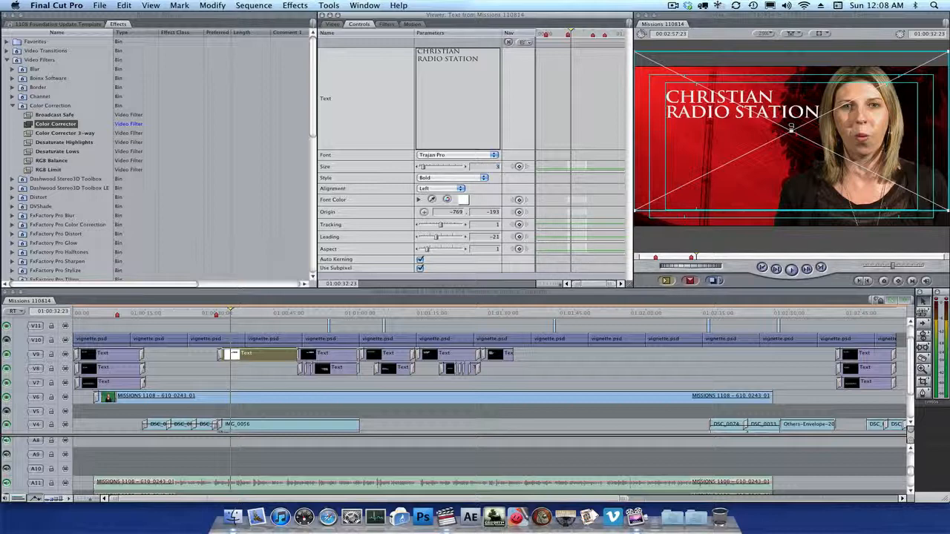
text(3)
key(Return)
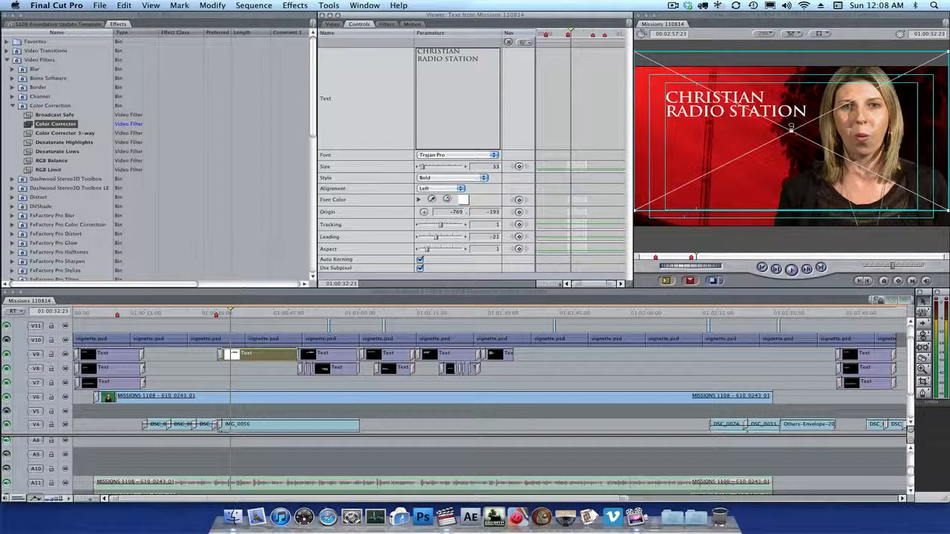
click(214, 313)
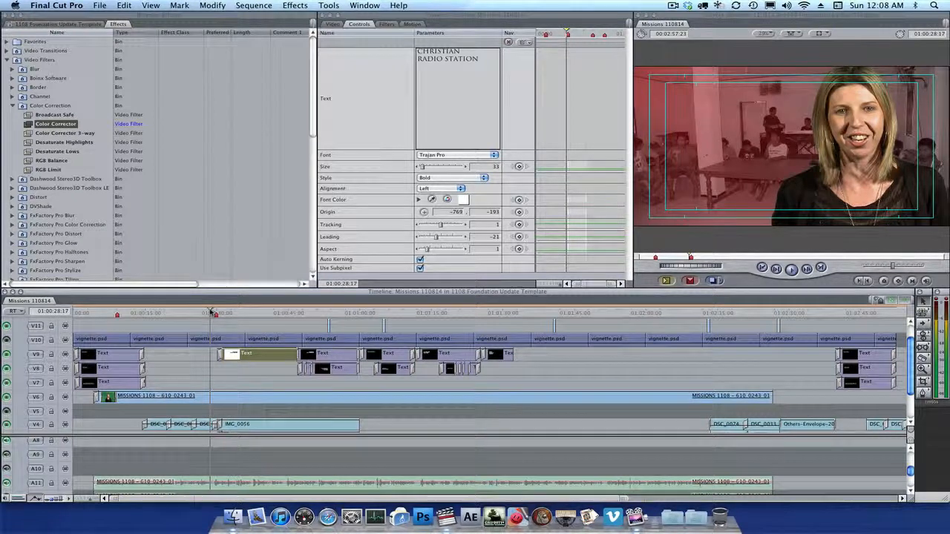
key(space)
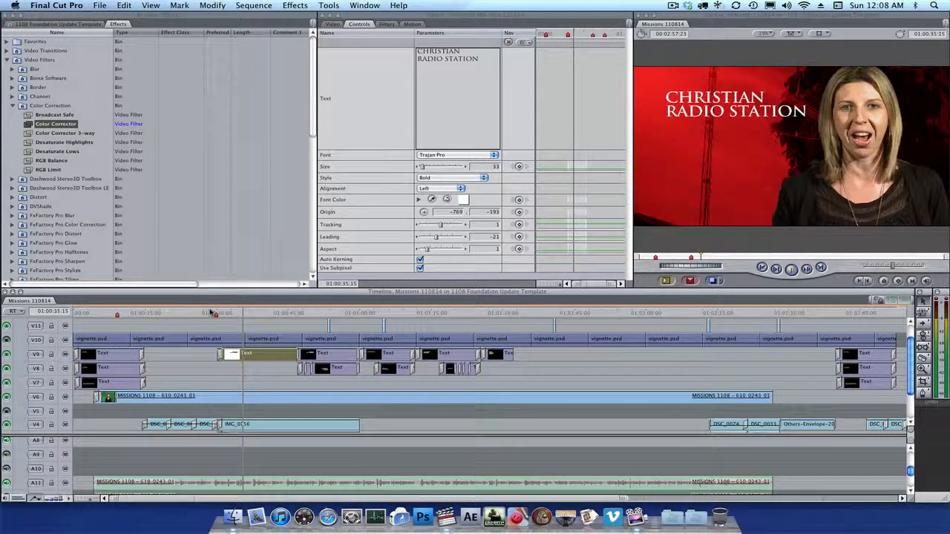
Move the 35 Salvations text group on V8 to start at 01:00:34:16, and play it back.
key(space)
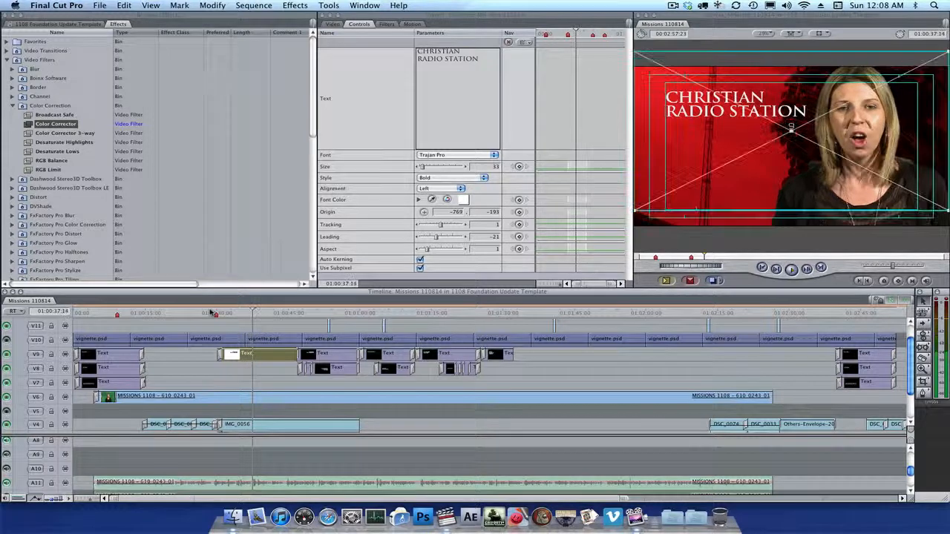
click(238, 312)
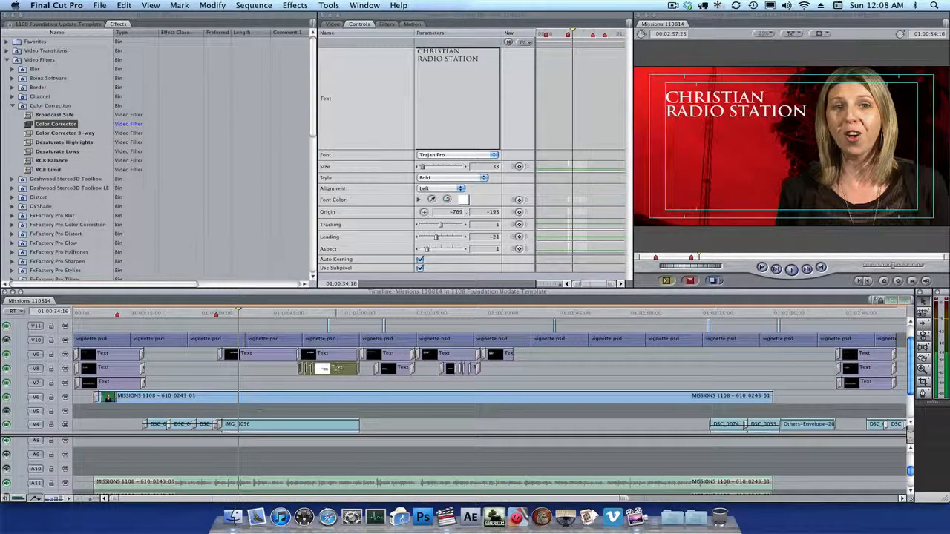
drag(330, 369, 289, 371)
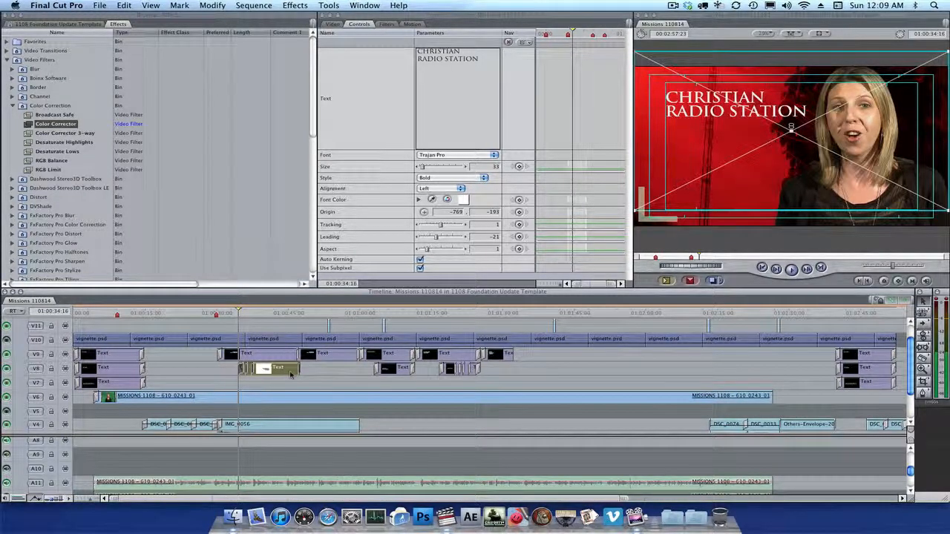
key(space)
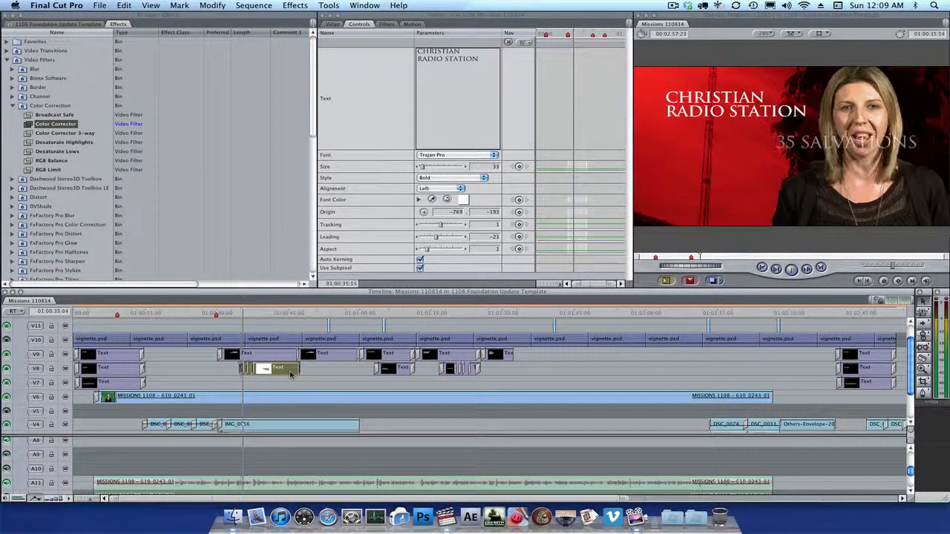
key(space)
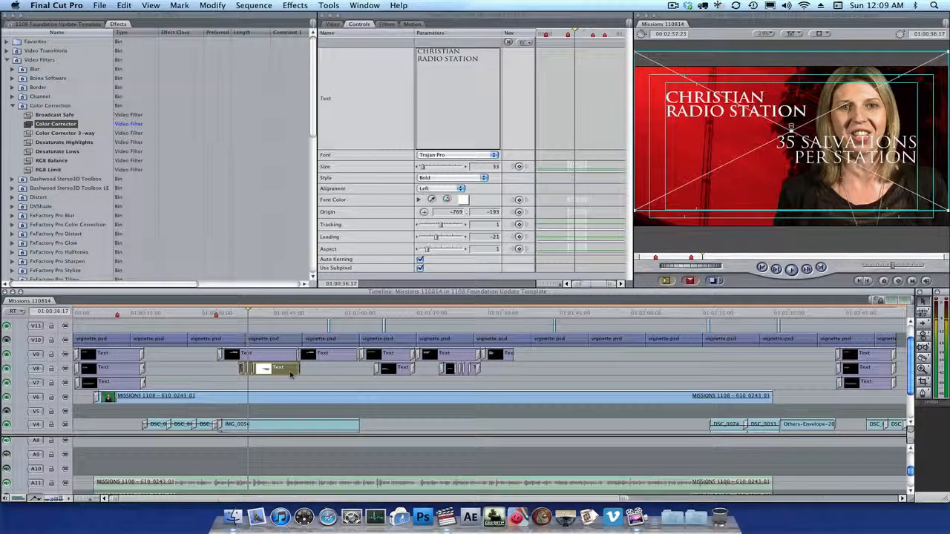
Change the text of the first clip in the 35 Salvations group on V8 to FIRST BROADCAST.
key(super+equal)
key(super+equal)
key(super+equal)
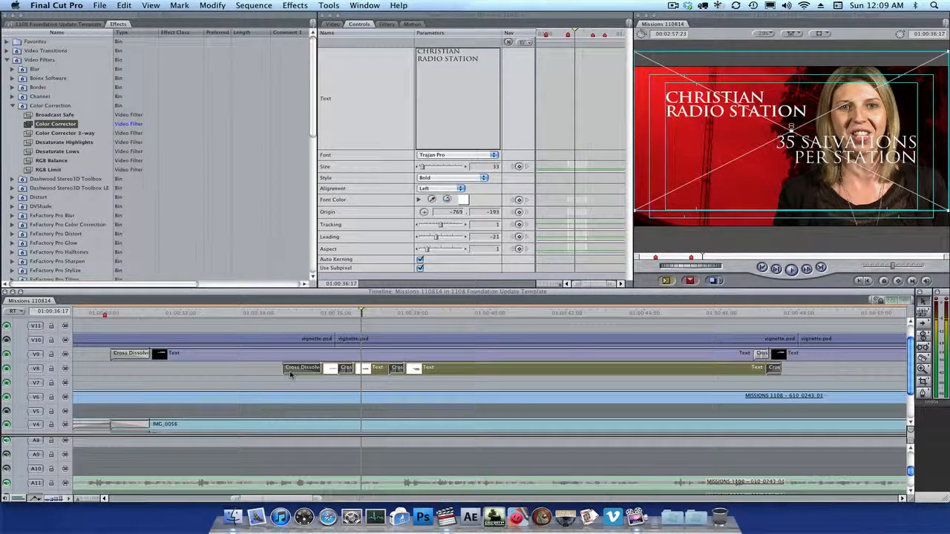
click(328, 384)
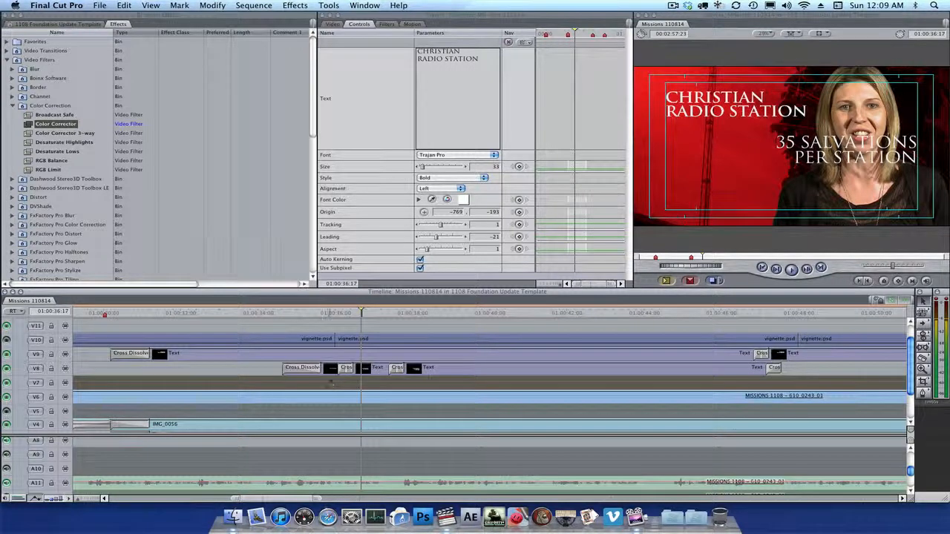
double_click(331, 371)
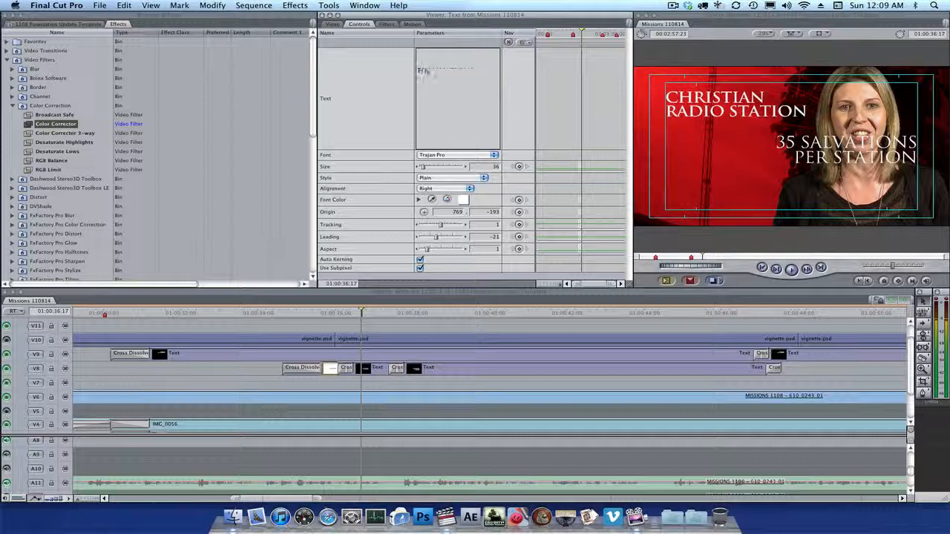
key(BackSpace)
key(BackSpace)
key(BackSpace)
key(BackSpace)
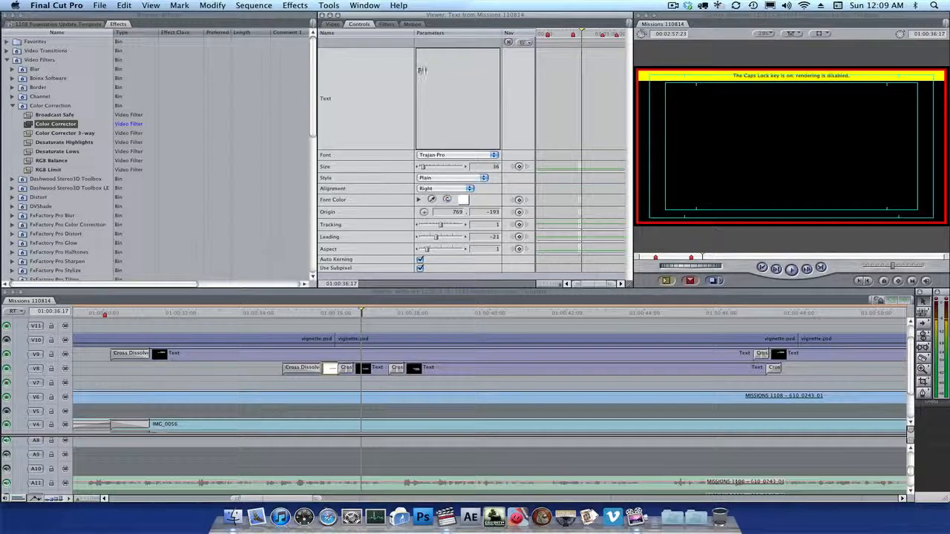
text(IRST BROAD)
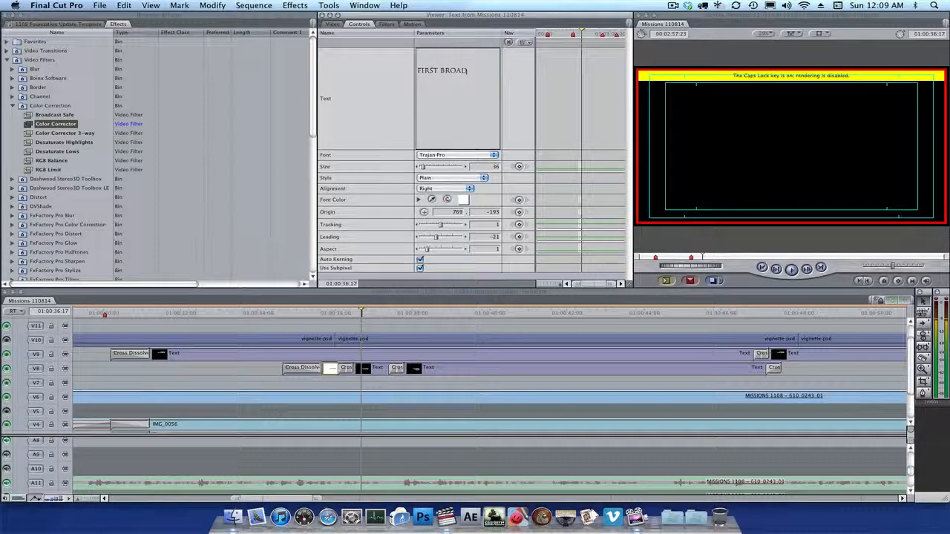
text(CAST)
key(Caps_Lock)
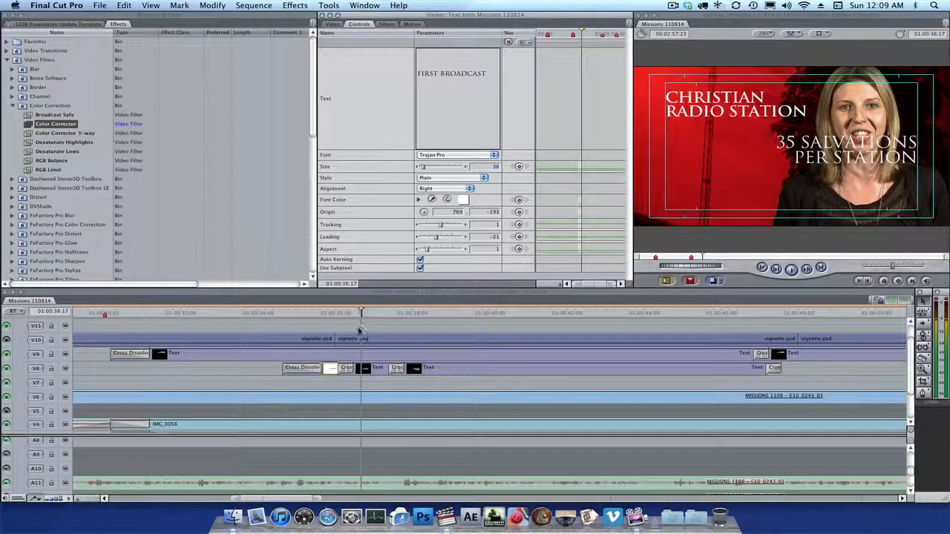
Replace the 35 Salvations Per Station clip's text with FIRST BROADCAST / END OF AUGUST on two lines, and set its alignment to Left.
double_click(371, 367)
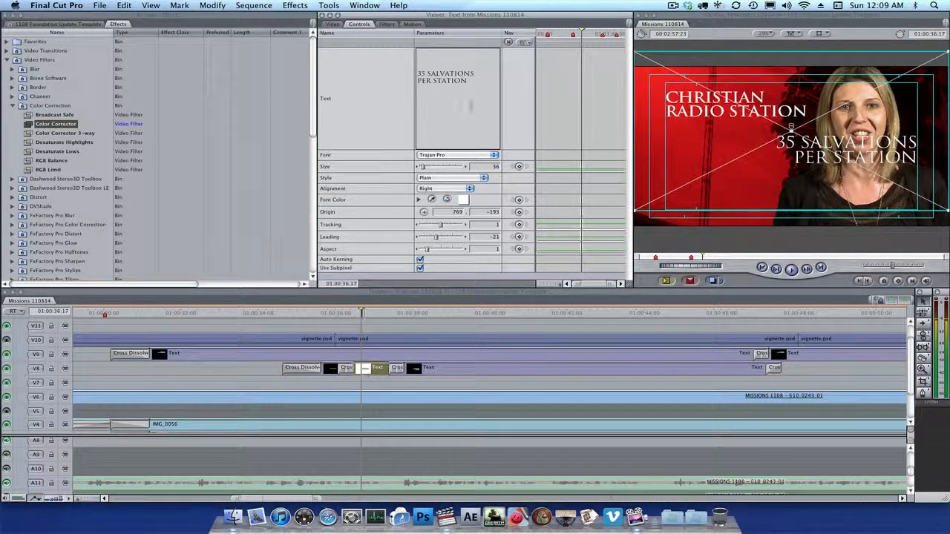
click(449, 81)
click(422, 71)
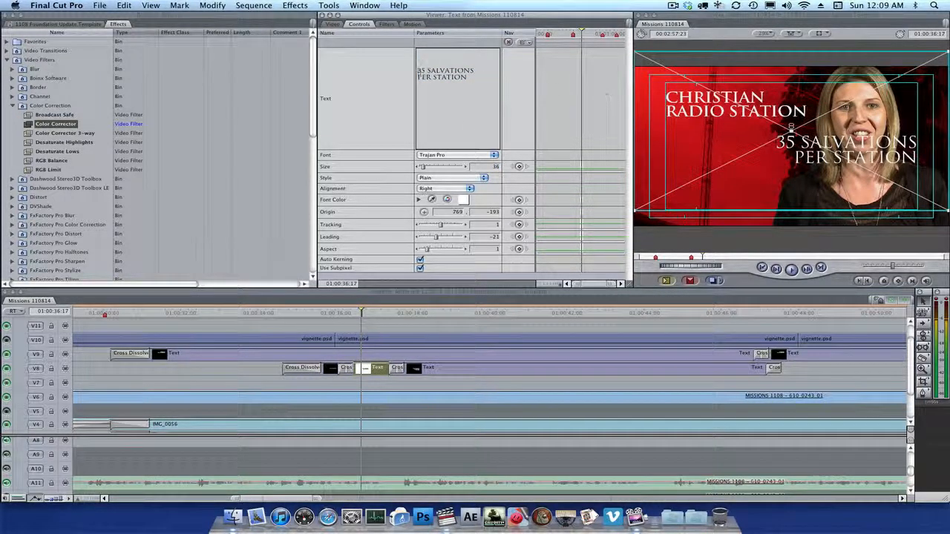
key(super+a)
key(Caps_Lock)
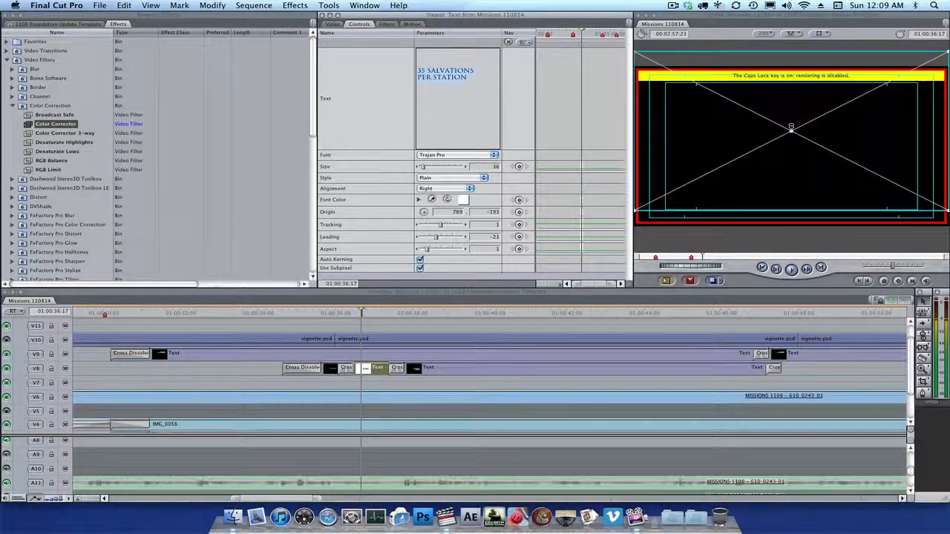
text(FIRST BR)
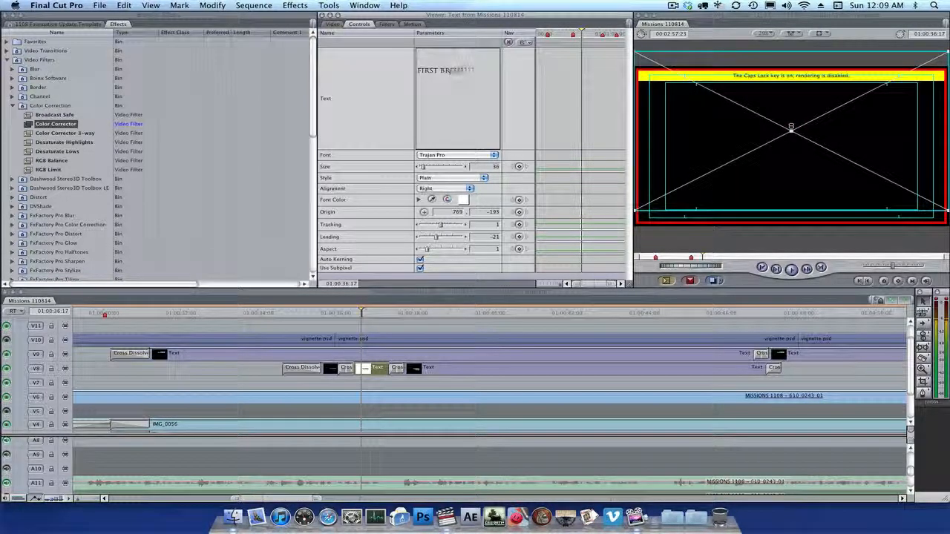
text(OADCAST)
key(Return)
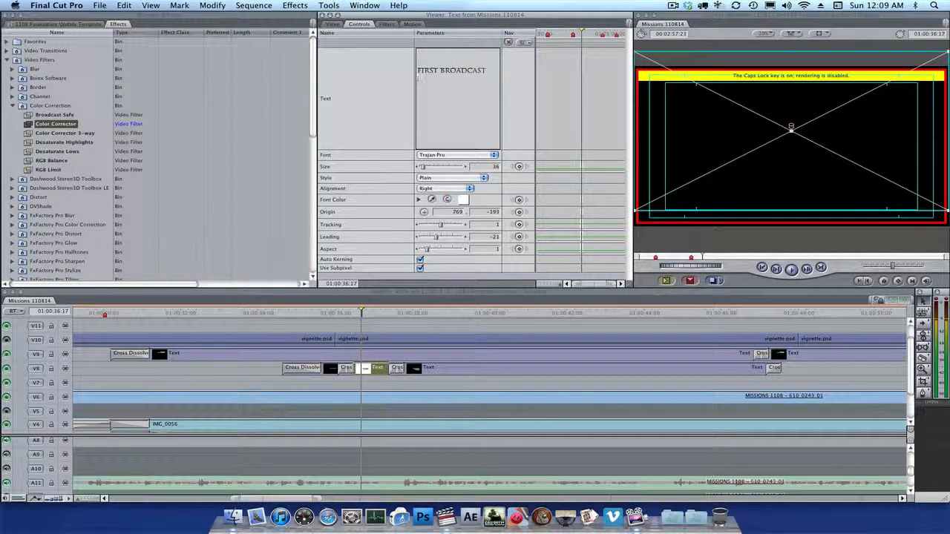
text(END OF AUGUST)
key(Tab)
key(Caps_Lock)
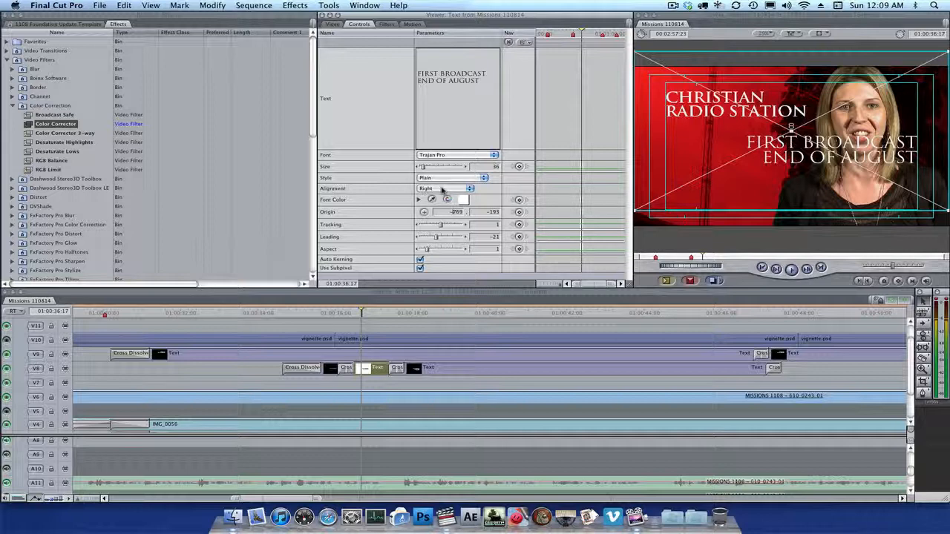
click(442, 190)
click(436, 172)
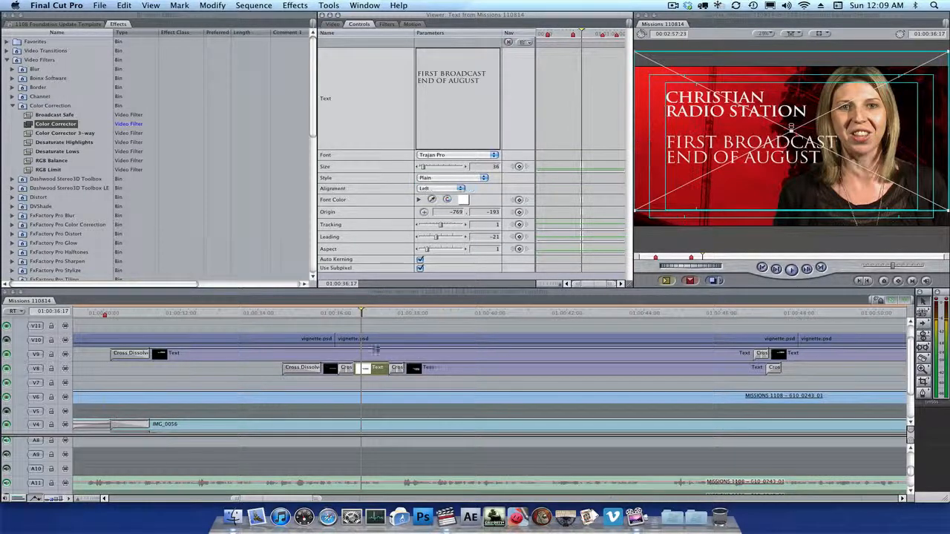
Delete the single-line First Broadcast clip on V8 together with the cross dissolves on both of its ends.
click(316, 371)
click(329, 370)
key(Delete)
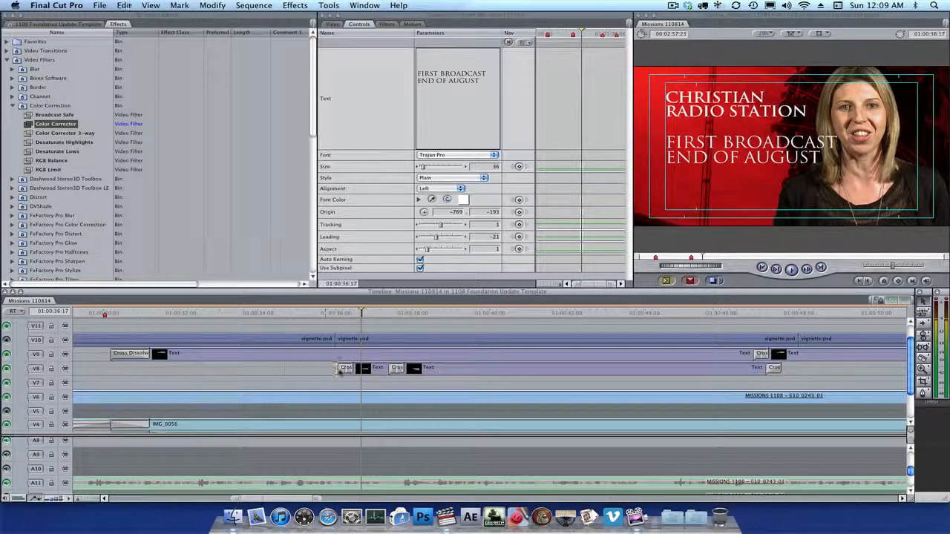
click(342, 370)
key(Delete)
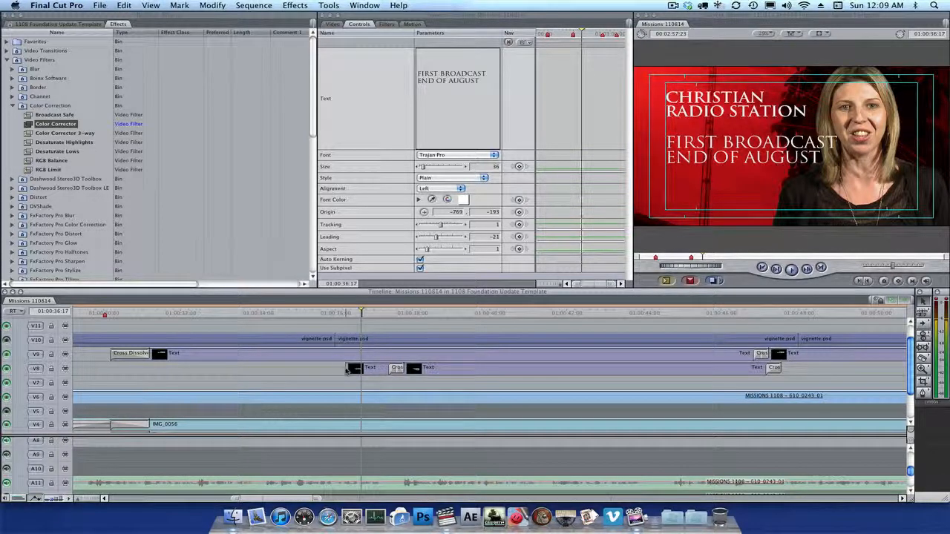
Extend the start of the First Broadcast End of August clip back to 01:00:34:16 with a Cross Dissolve, and play it back.
key(r)
drag(346, 369, 284, 369)
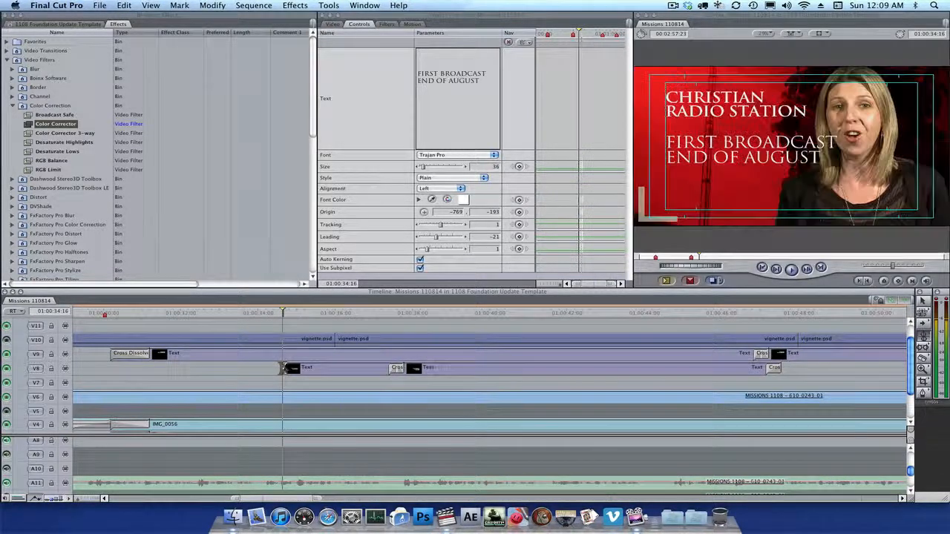
key(super+t)
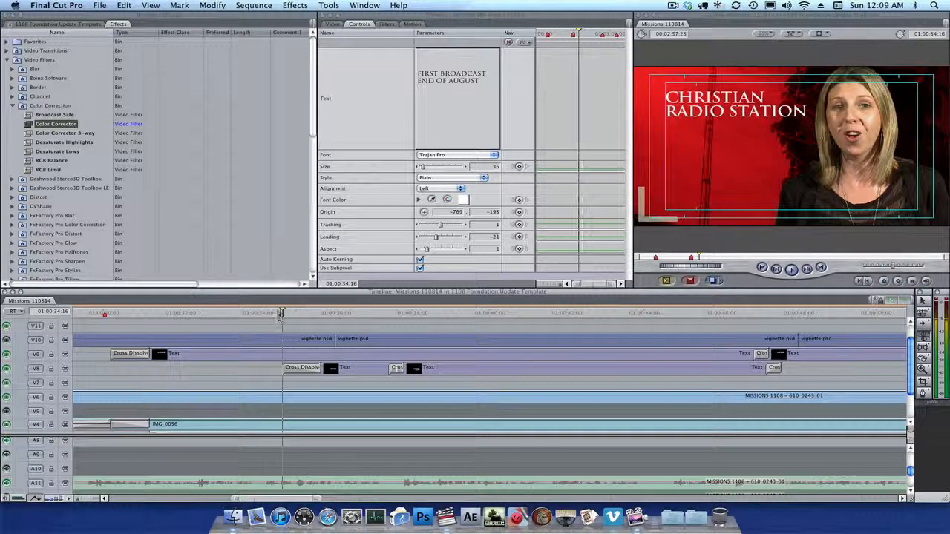
click(278, 312)
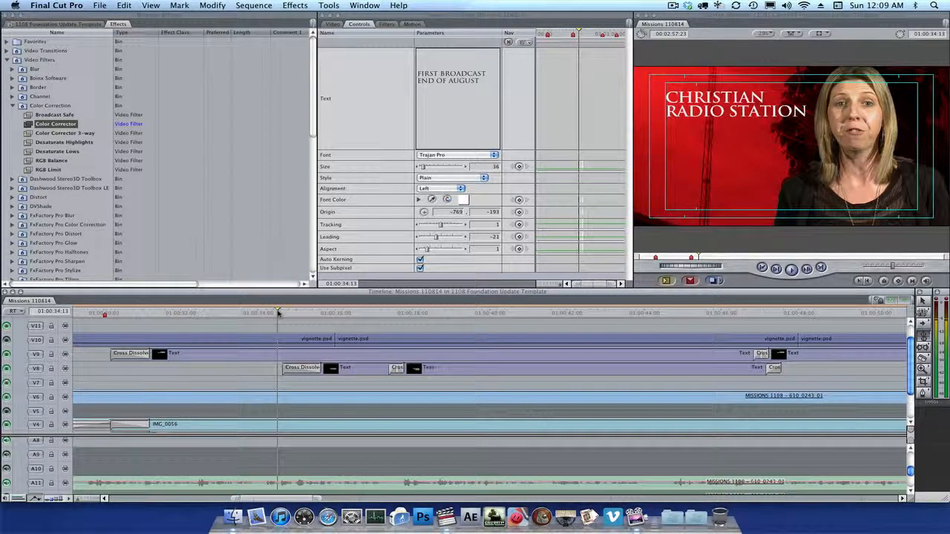
key(space)
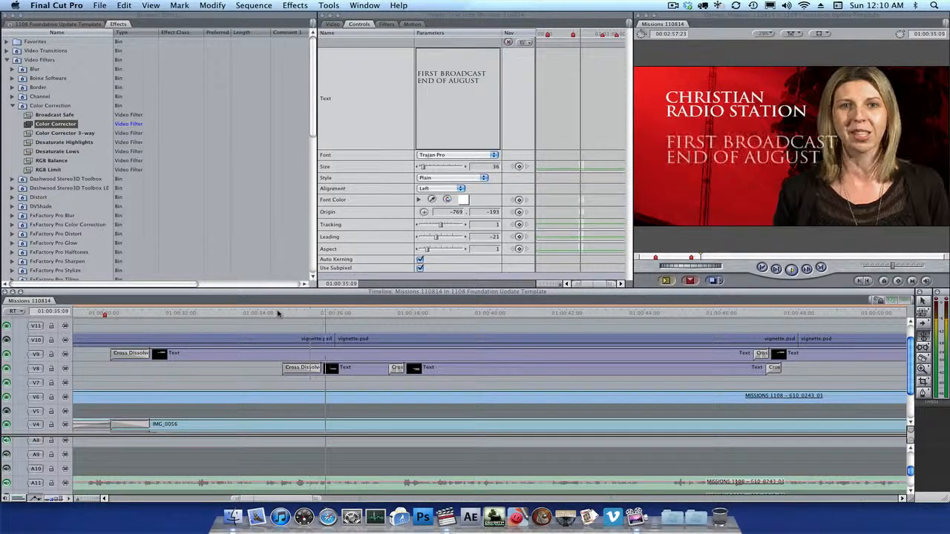
key(space)
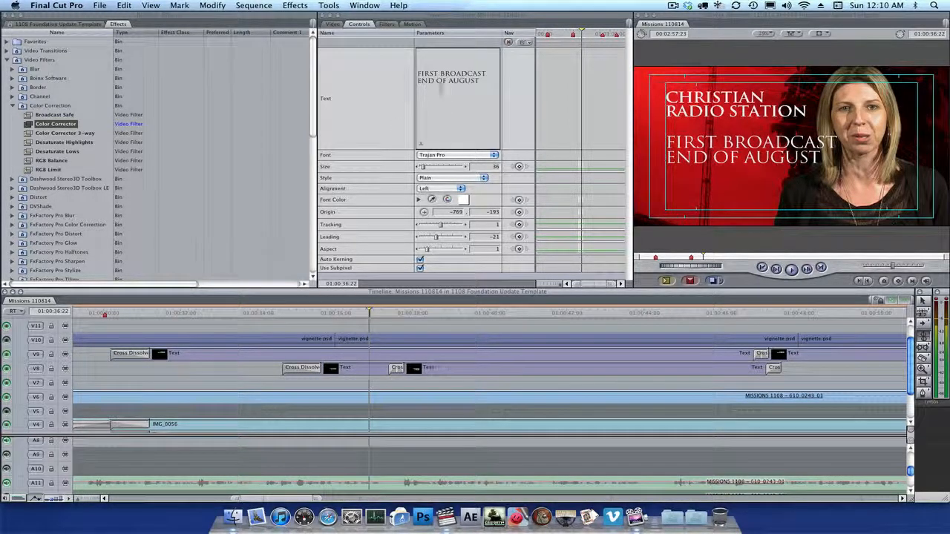
Break the First Broadcast End of August title into four lines: FIRST / BROADCAST / END OF / AUGUST.
click(441, 88)
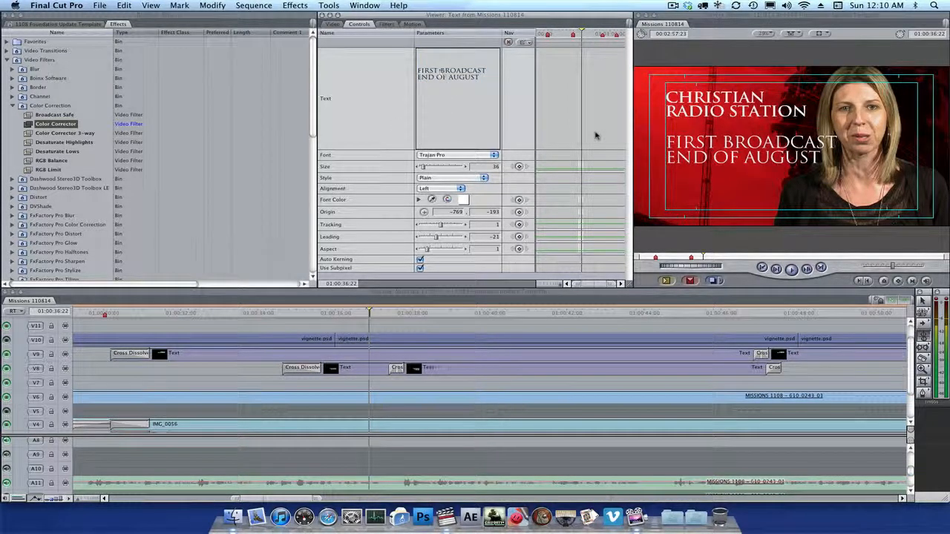
click(452, 71)
key(Return)
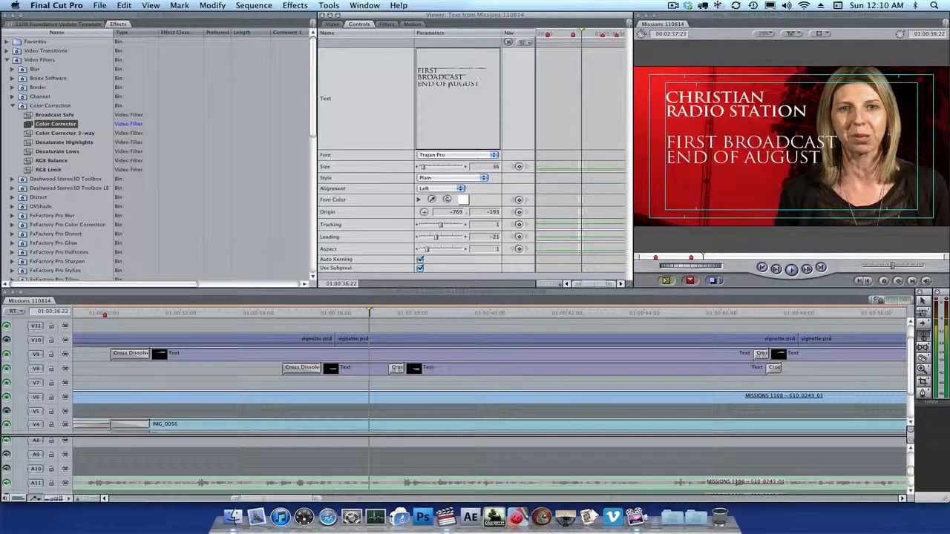
click(448, 83)
key(Return)
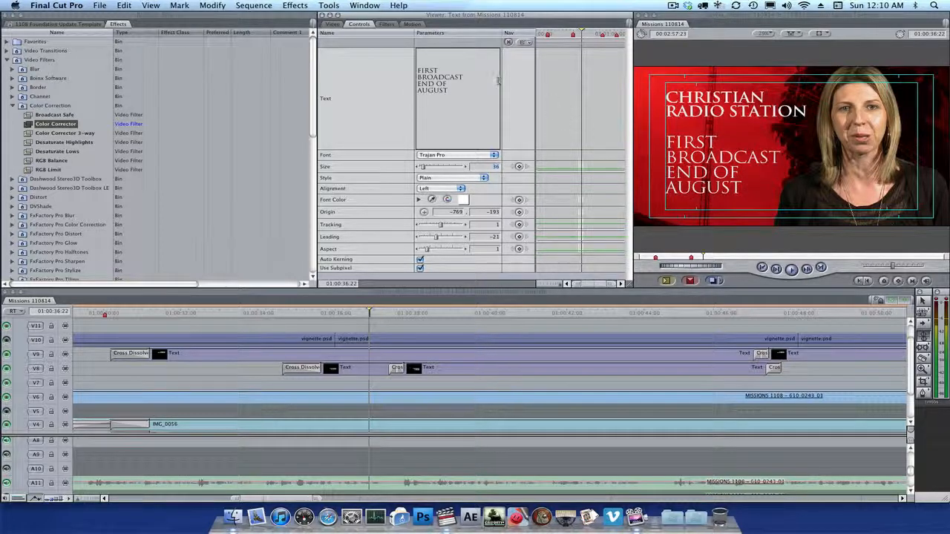
Play the section from 01:00:34:16 to 01:00:44:17, and delete the 35 Salvations Per Station Per Week clip on V8.
click(283, 312)
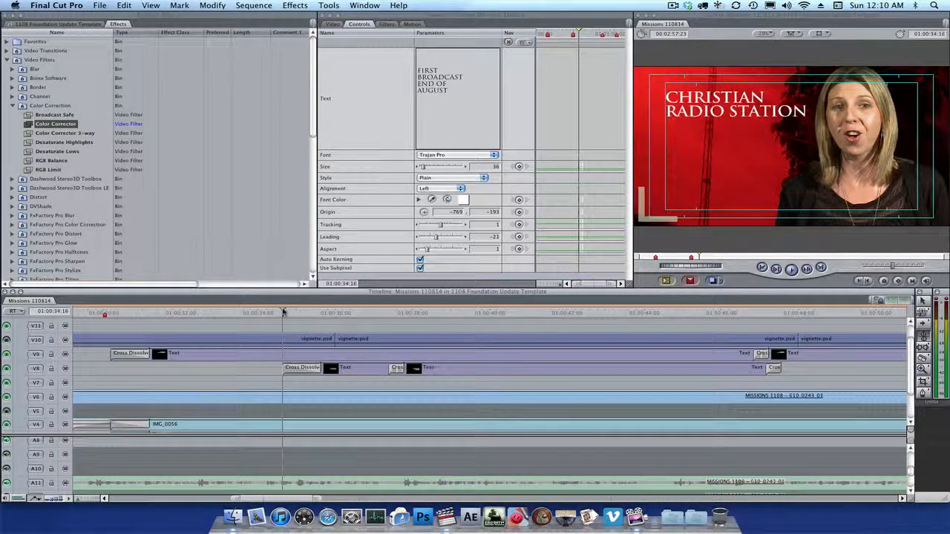
key(space)
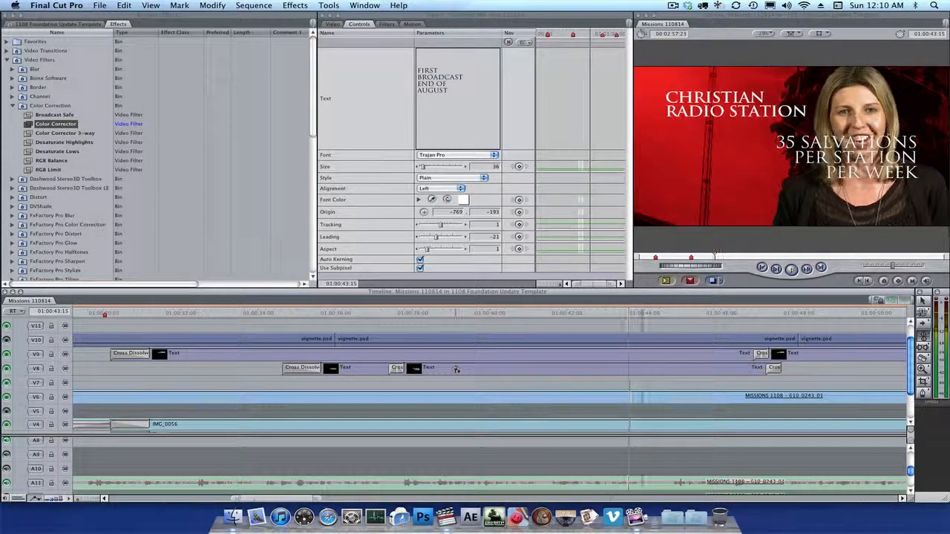
key(space)
click(469, 373)
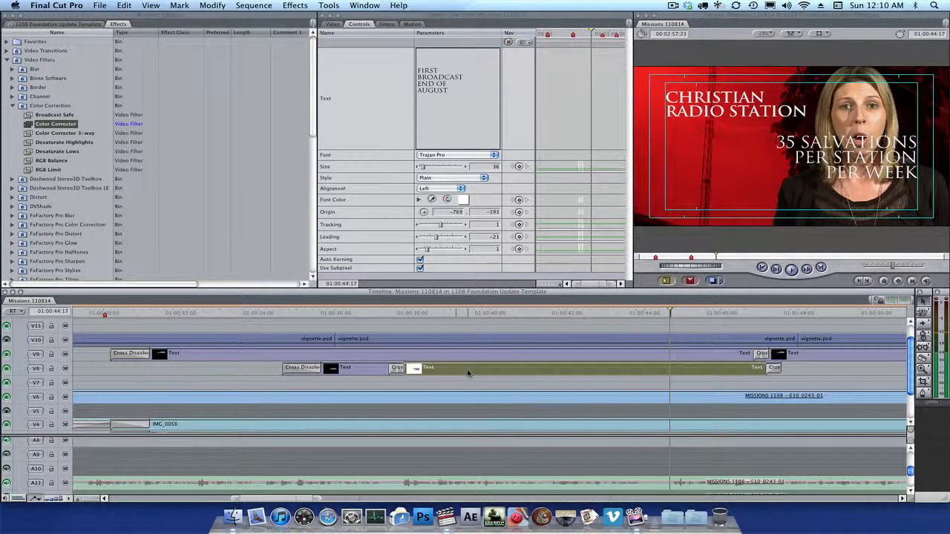
key(Delete)
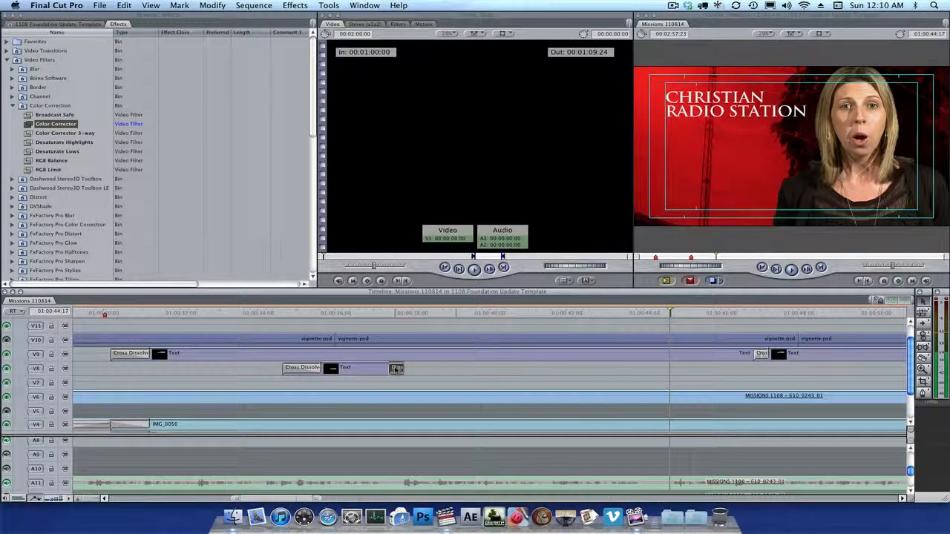
Make the First Broadcast clip on V8 and the Christian Radio Station title on V9 both end at 01:00:44:17 with a Cross Dissolve.
drag(397, 369, 667, 370)
key(super+t)
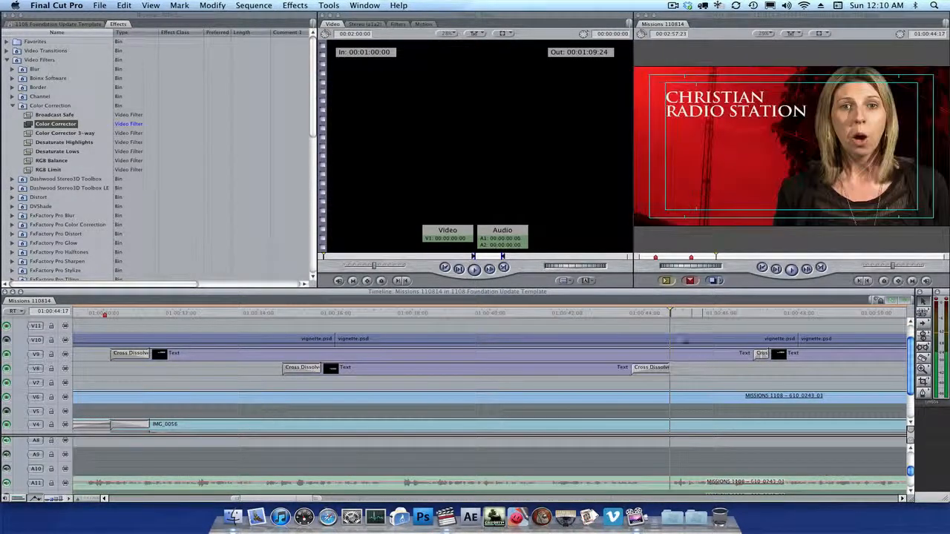
click(762, 354)
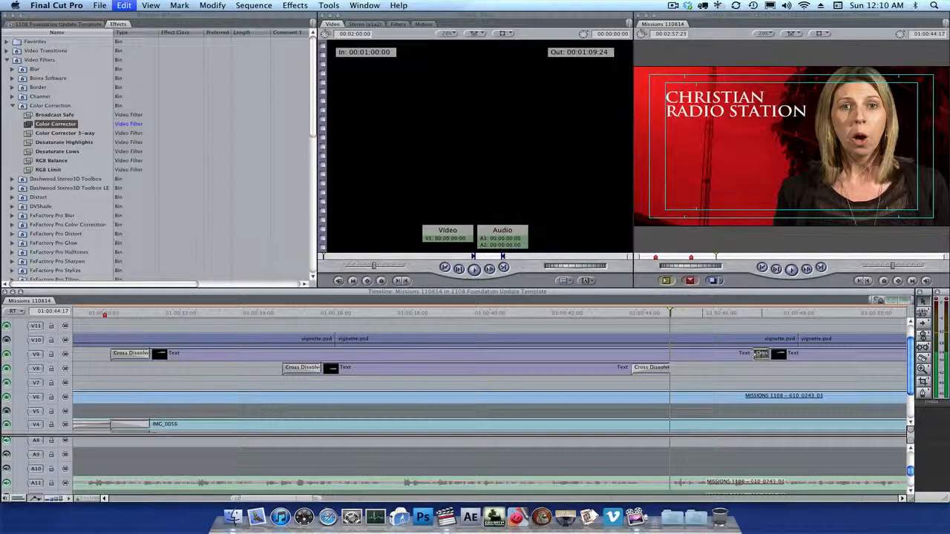
drag(757, 354, 674, 354)
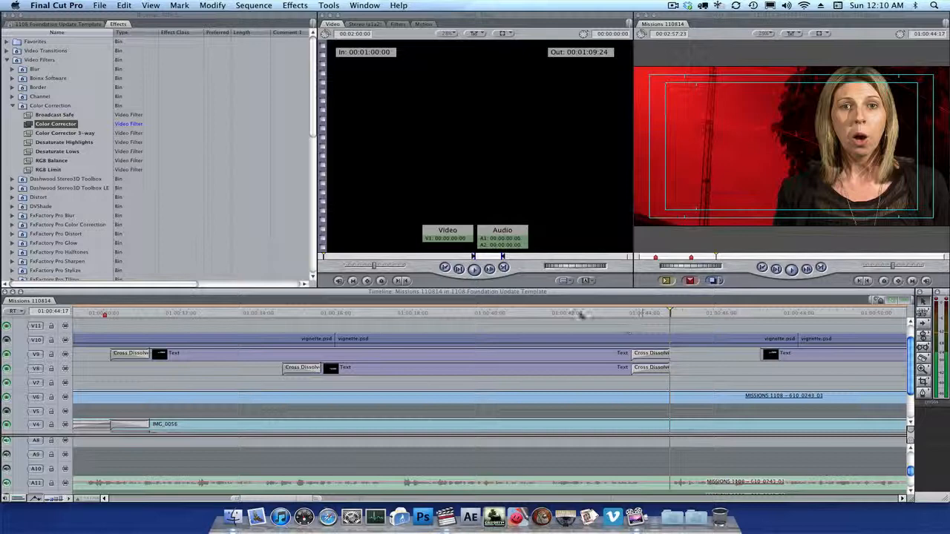
Play the section from 01:00:42:00 to 01:00:49:00 and open the text controls of the right-aligned Christian Radio Station title on V9.
click(566, 313)
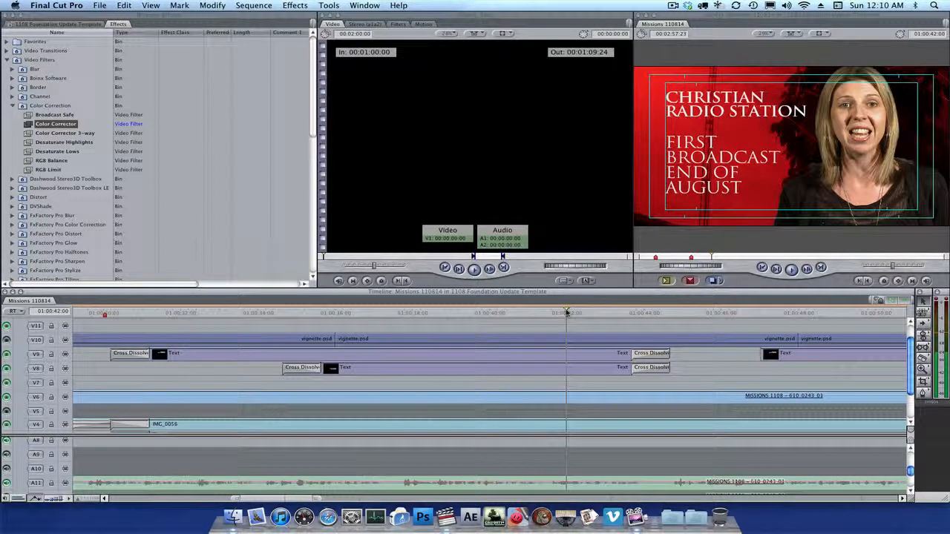
key(space)
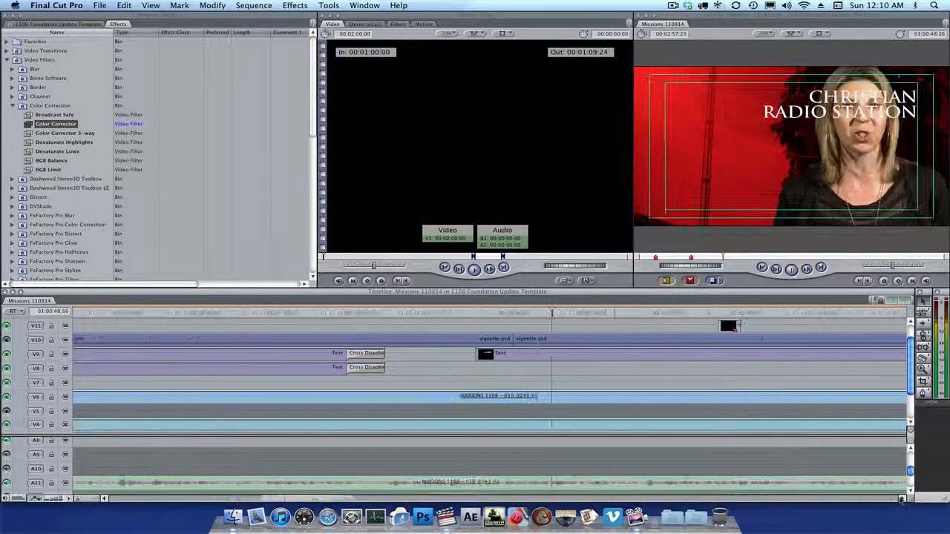
click(902, 499)
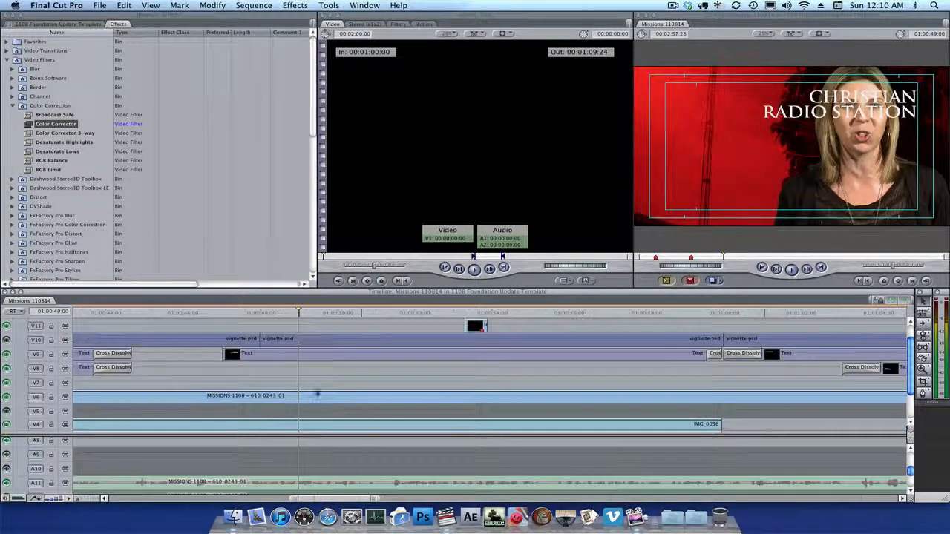
double_click(293, 355)
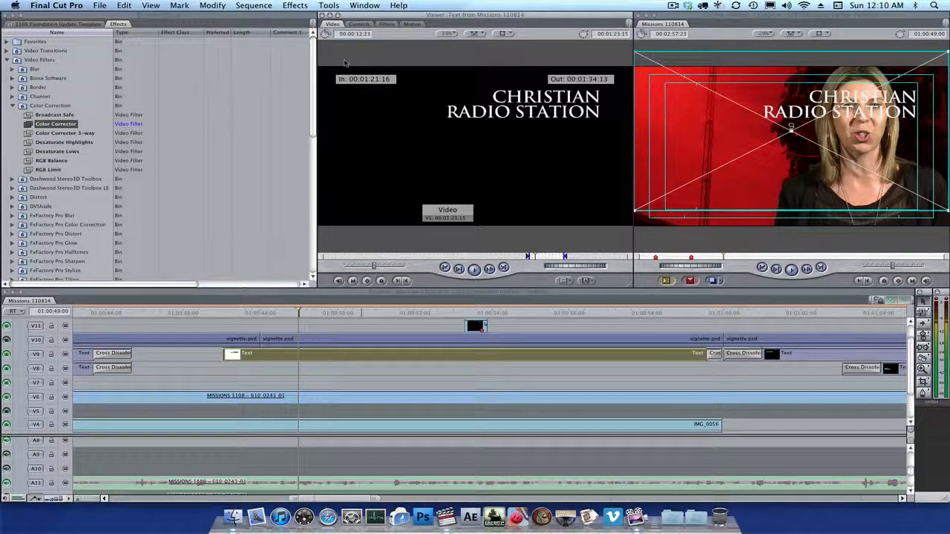
click(359, 24)
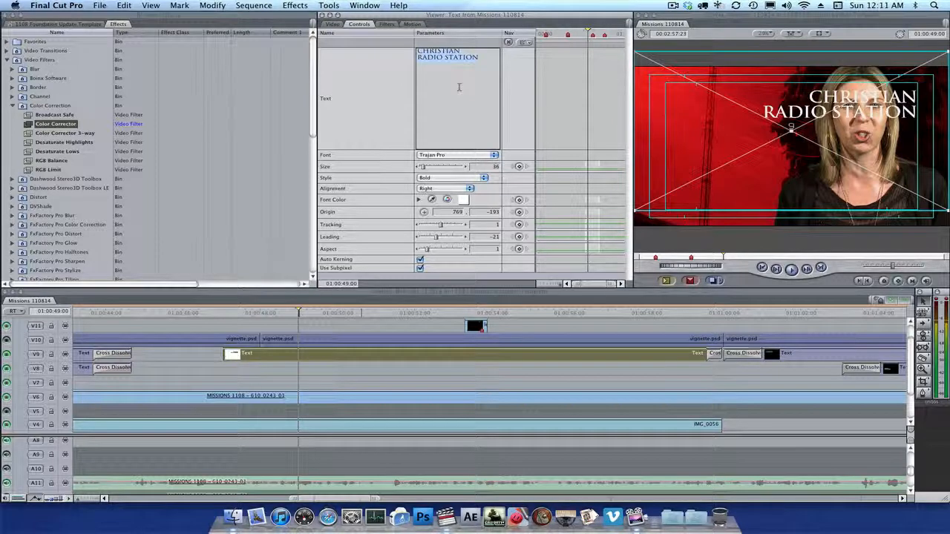
Examine the $100,000, Released for Building and Sponsorship of a Child titles, and compare both Christian Radio Station titles.
click(791, 312)
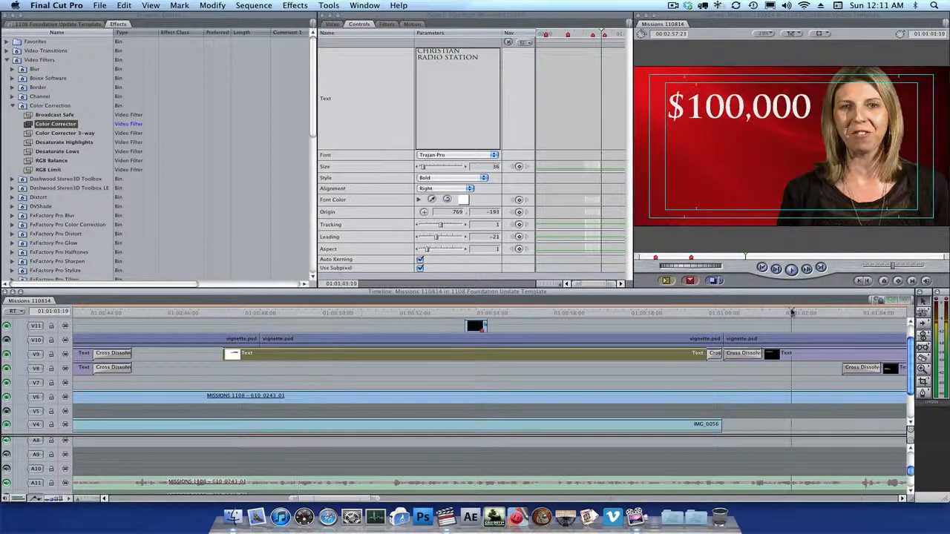
click(888, 313)
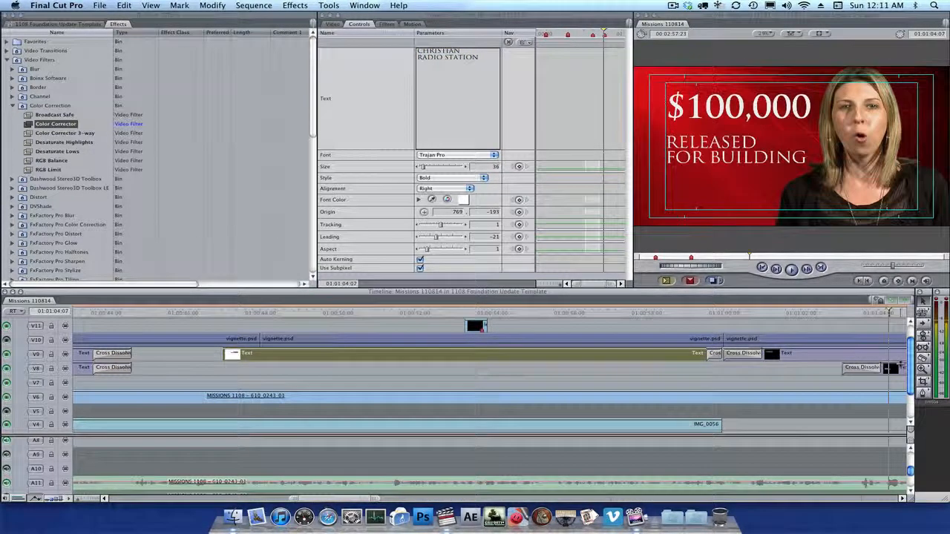
key(super+equal)
key(super+equal)
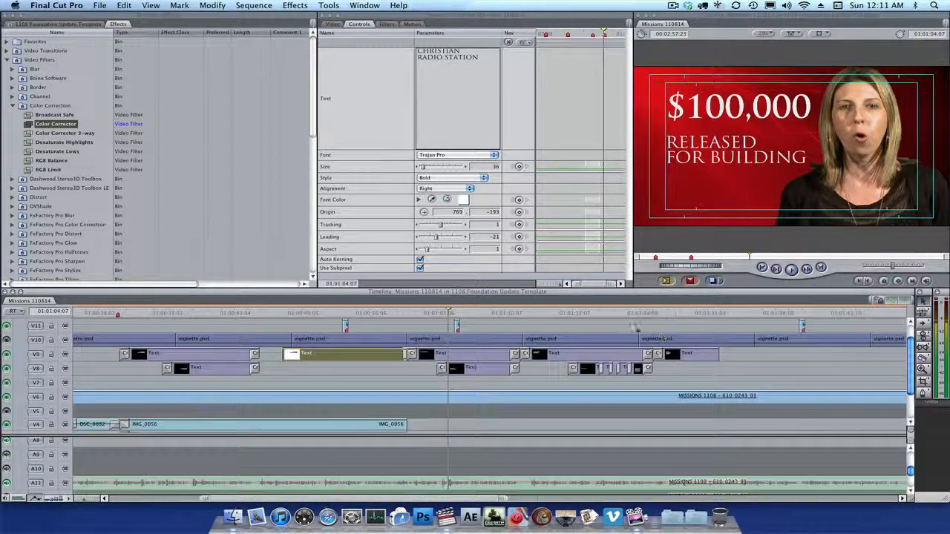
click(577, 315)
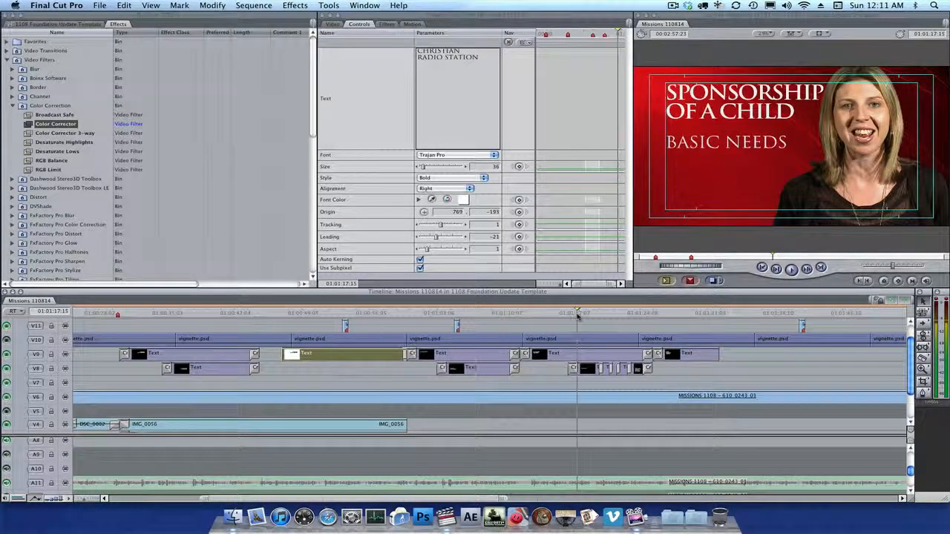
click(564, 313)
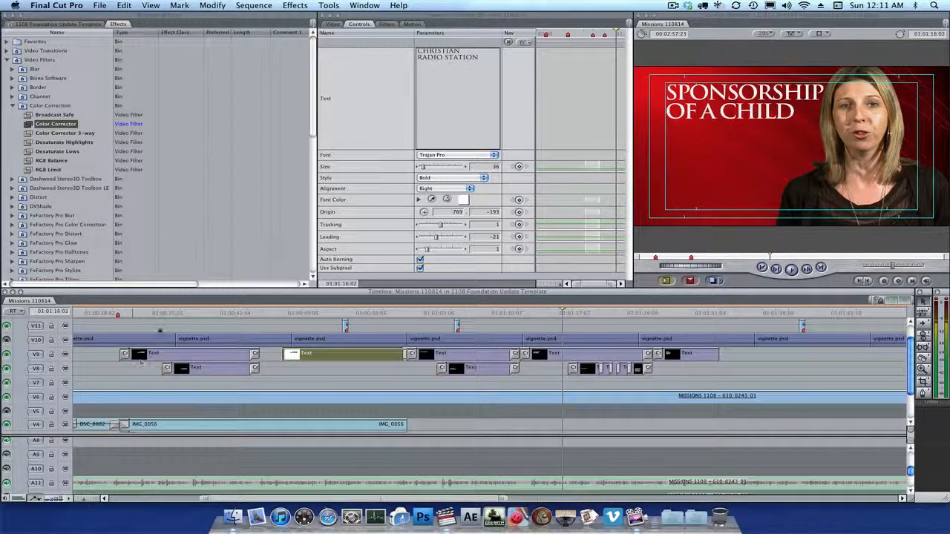
click(164, 314)
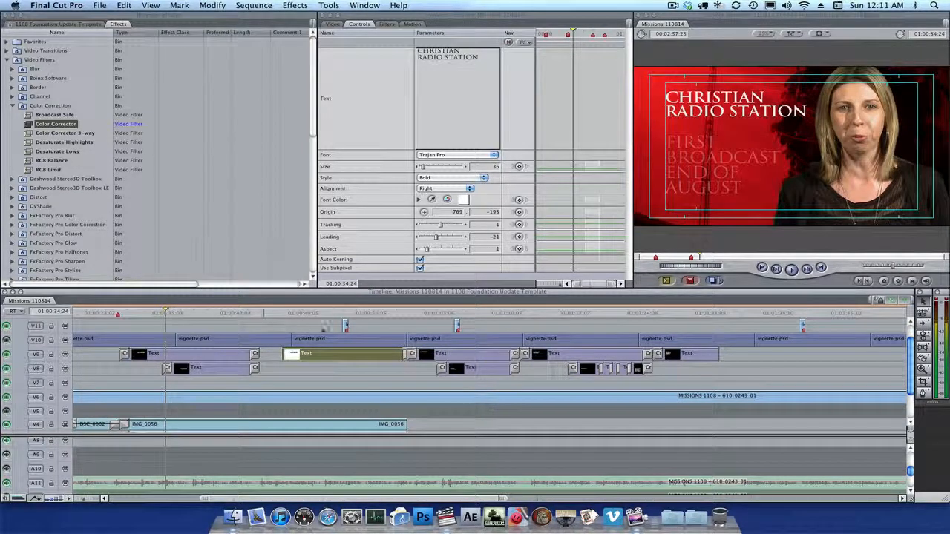
click(324, 313)
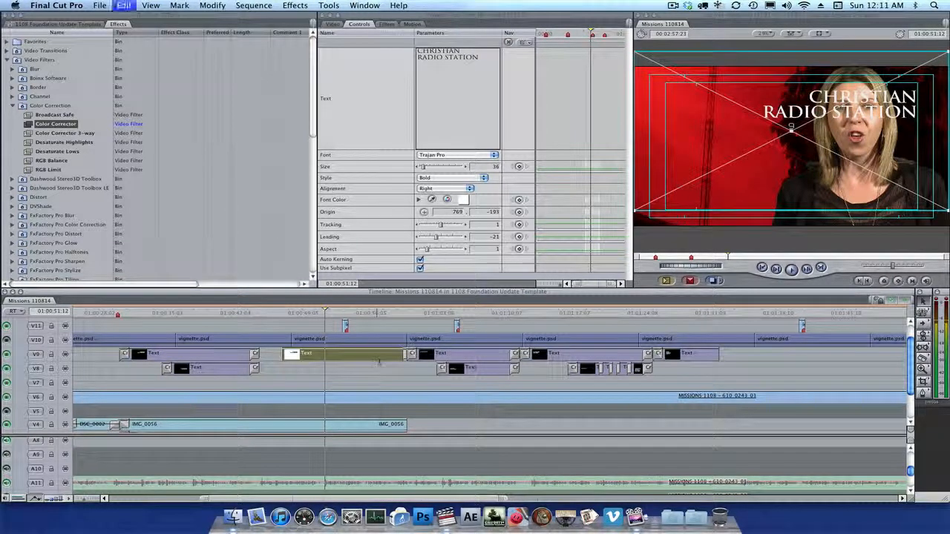
Delete the right-aligned Christian Radio Station title on V9 and the $100,000 and Released for Building titles.
click(123, 6)
key(Delete)
click(438, 313)
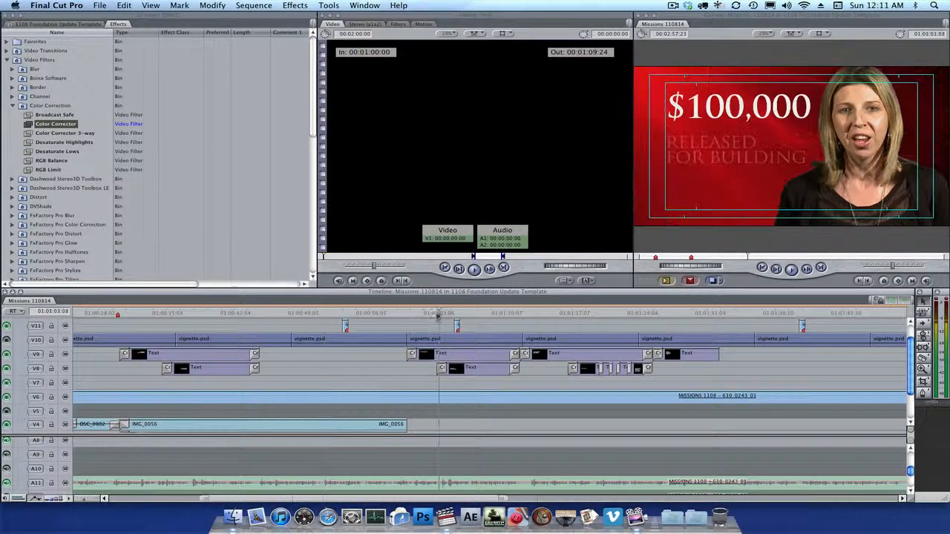
drag(400, 379, 694, 358)
key(Delete)
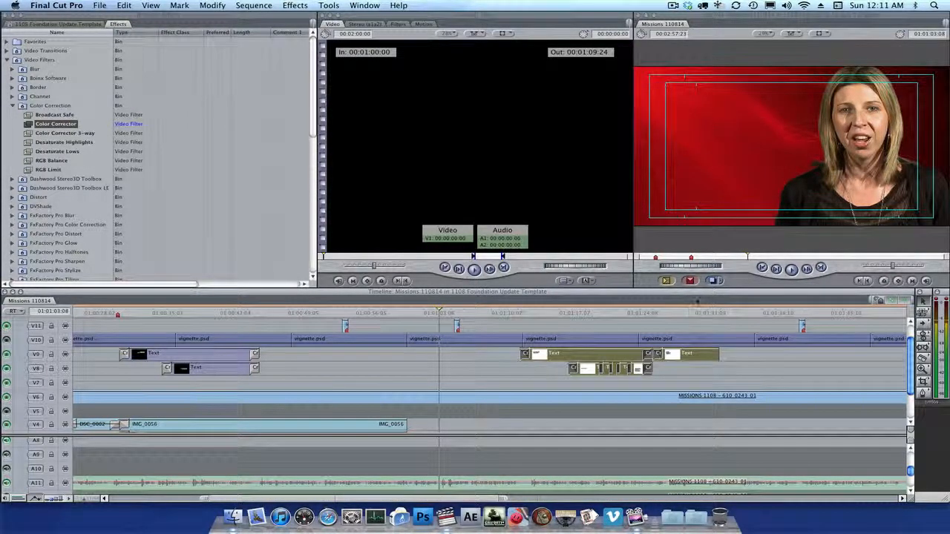
Keep only the Sponsorship of a Child title group selected, play briefly from 01:00:47:01, and park the playhead at 01:00:45:07.
click(686, 312)
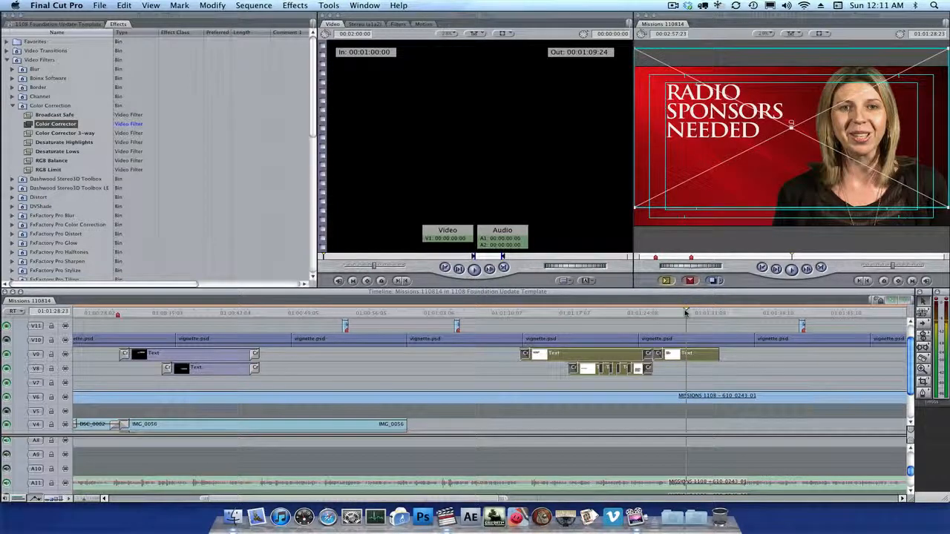
click(681, 376)
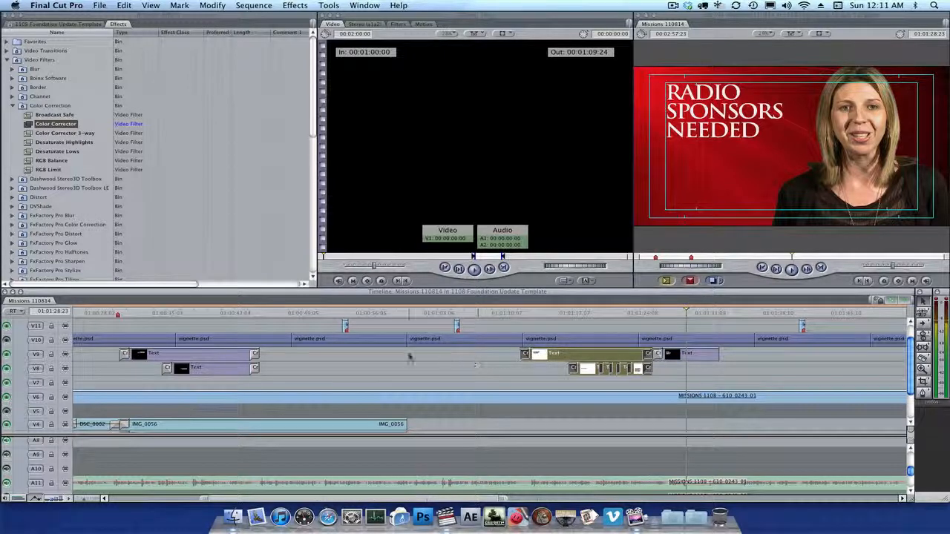
click(282, 312)
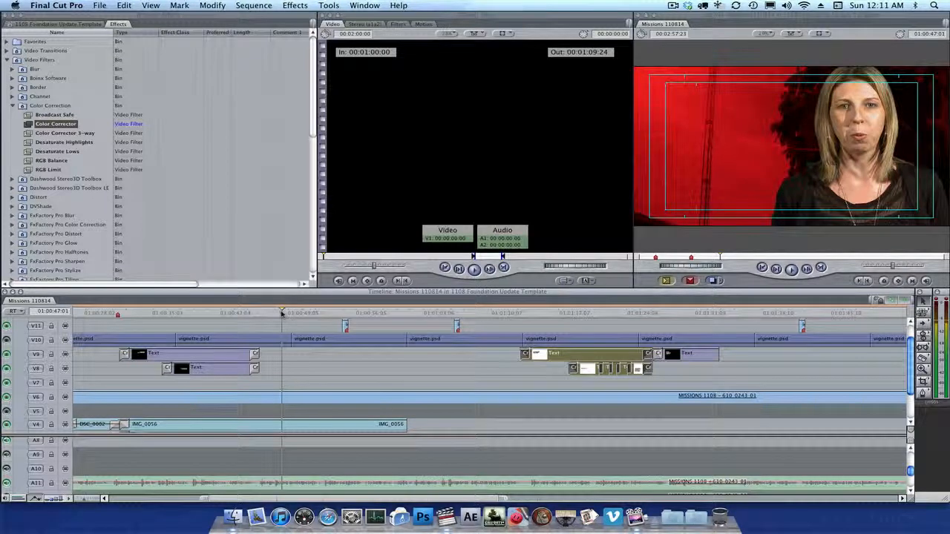
key(space)
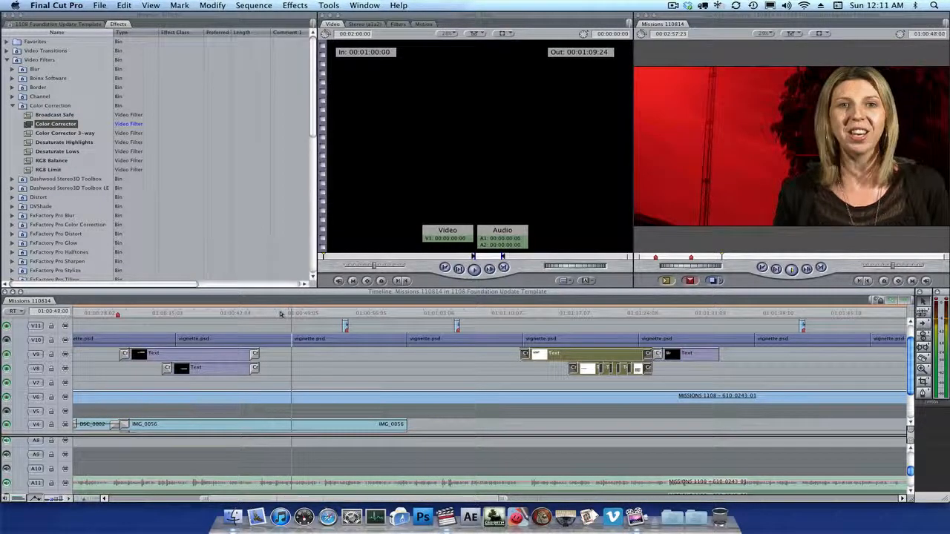
key(space)
click(265, 313)
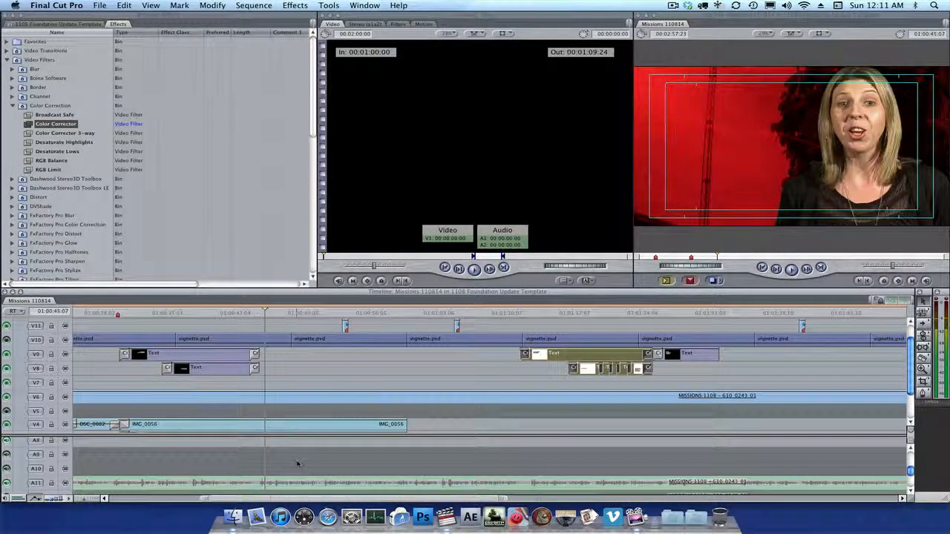
Trim the IMG_0056 clips on V4 and V3 to end at 01:00:45:07 and add a Cross Dissolve to each end.
scroll(357, 412, down, 3)
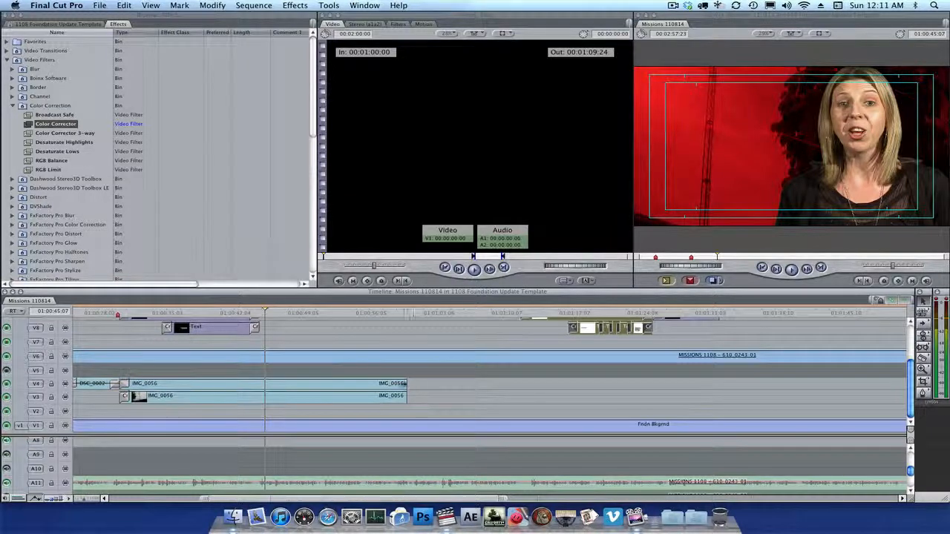
drag(405, 383, 266, 383)
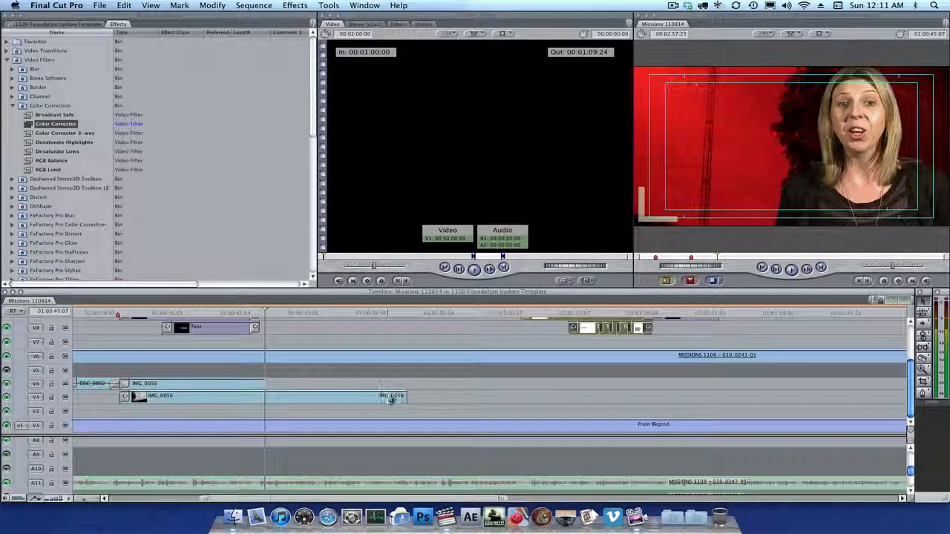
drag(405, 395, 266, 395)
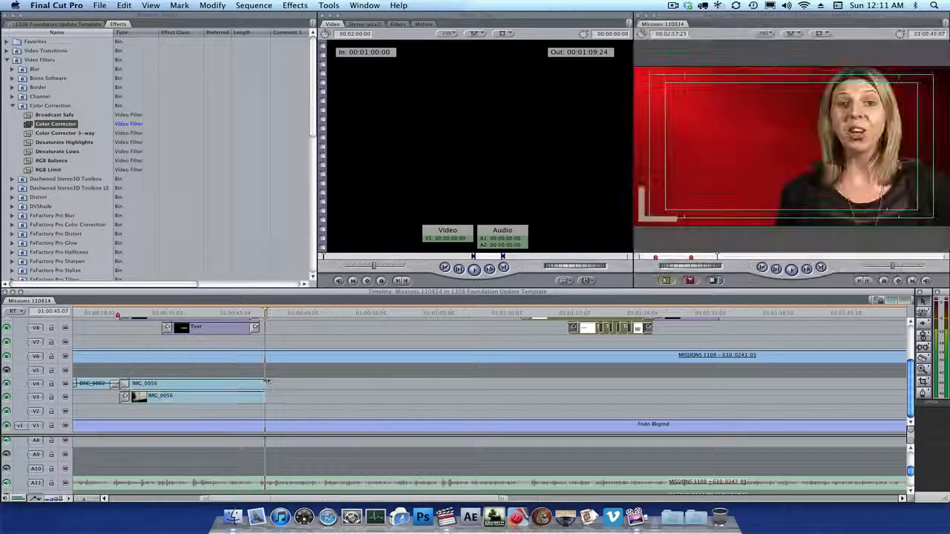
click(266, 383)
key(super+t)
click(265, 396)
key(super+t)
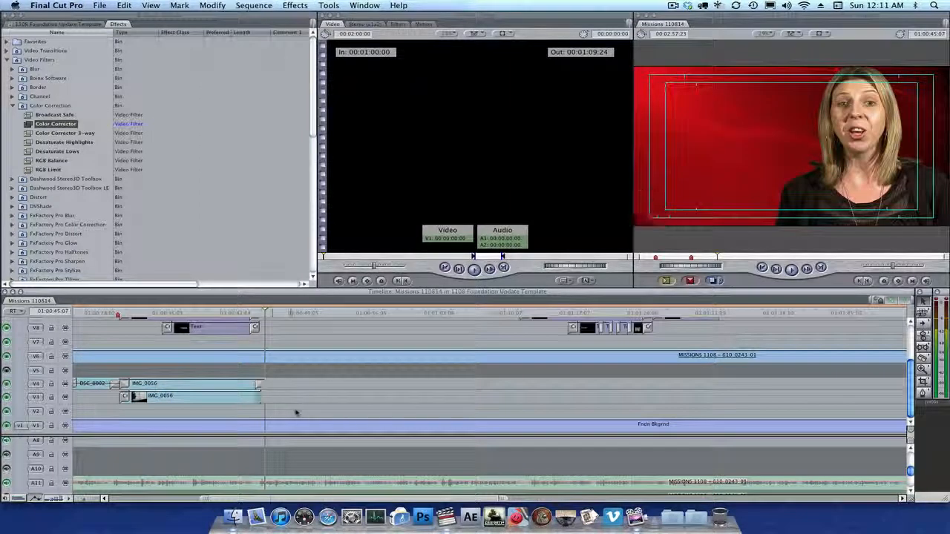
Move the Sponsorship of a Child title group on V8 and V9 to start at 01:00:45:07, and play it to 01:00:49:12.
scroll(496, 352, up, 3)
drag(496, 367, 648, 356)
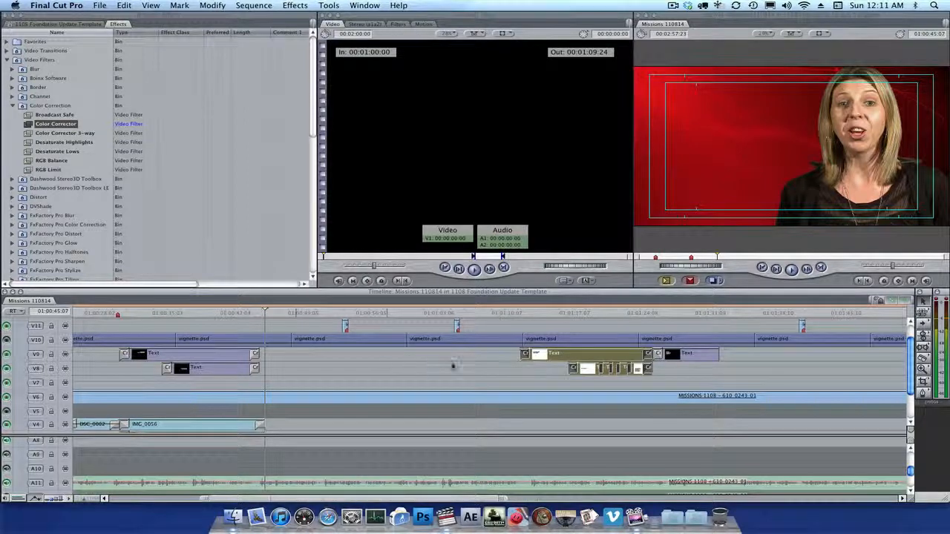
drag(553, 353, 299, 357)
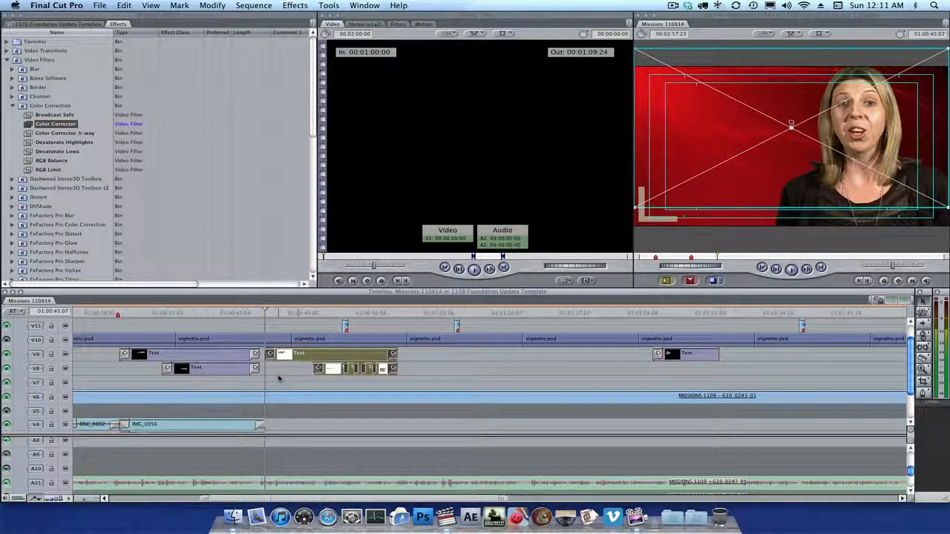
key(space)
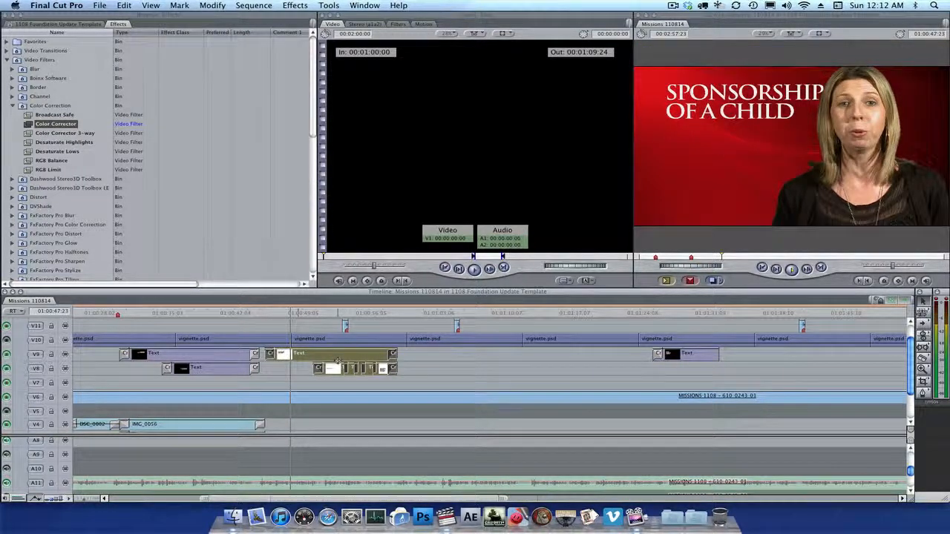
key(space)
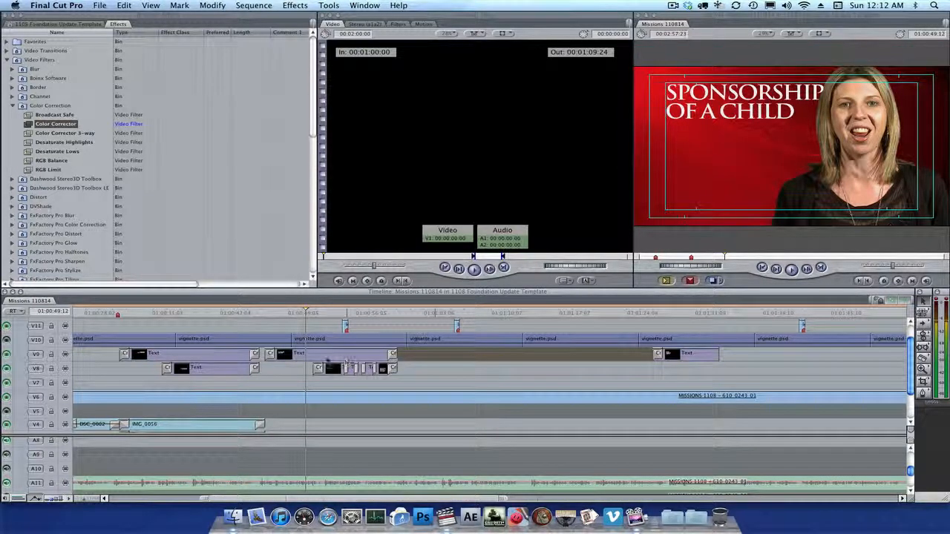
Set the Sponsorship of a Child title's tracking to -1 and its size to 40.
double_click(331, 354)
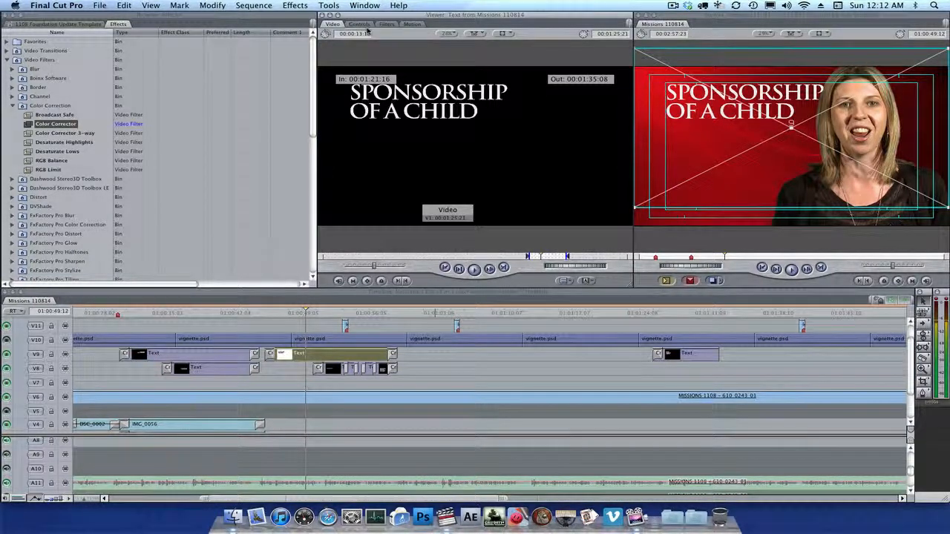
click(359, 24)
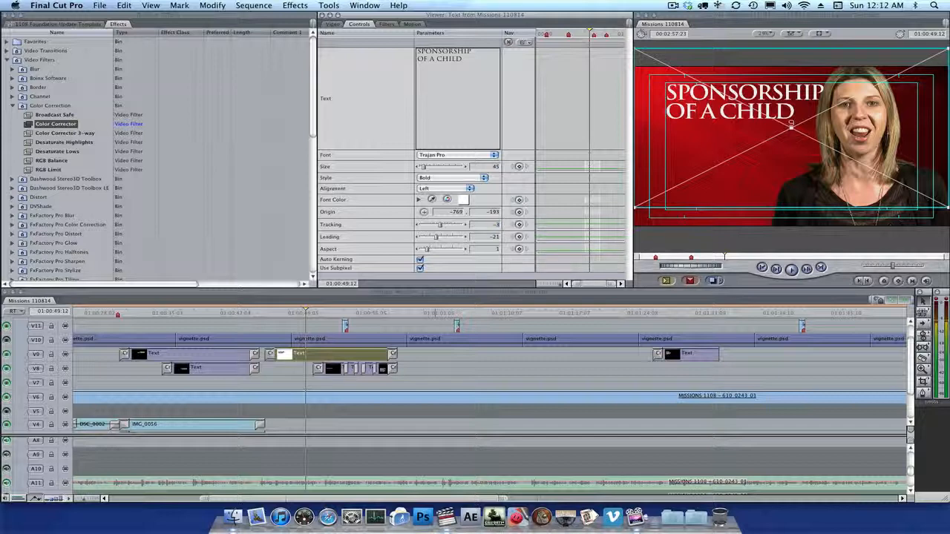
double_click(465, 226)
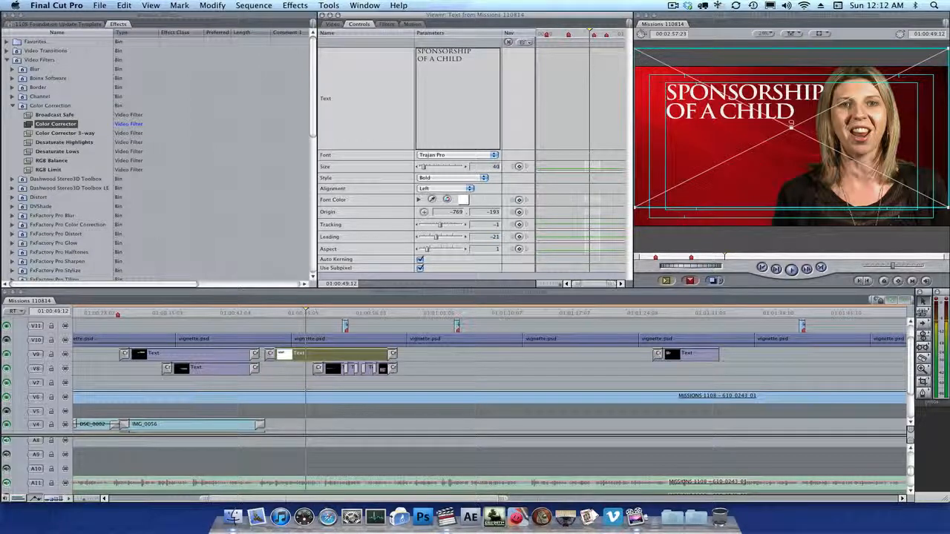
text(40)
key(Return)
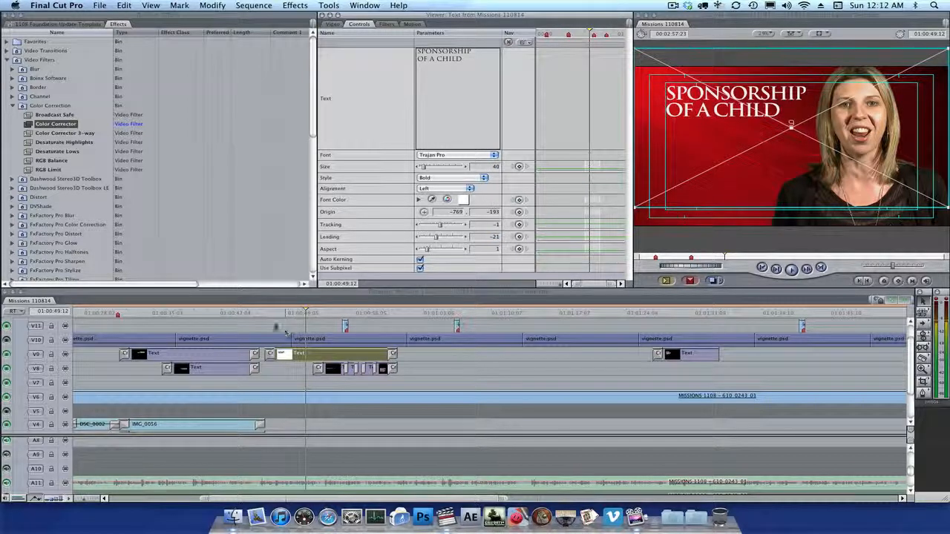
Play the sponsorship section from 01:00:45:07 to 01:00:54:23, and delete the short clip on V11 above these titles.
click(265, 312)
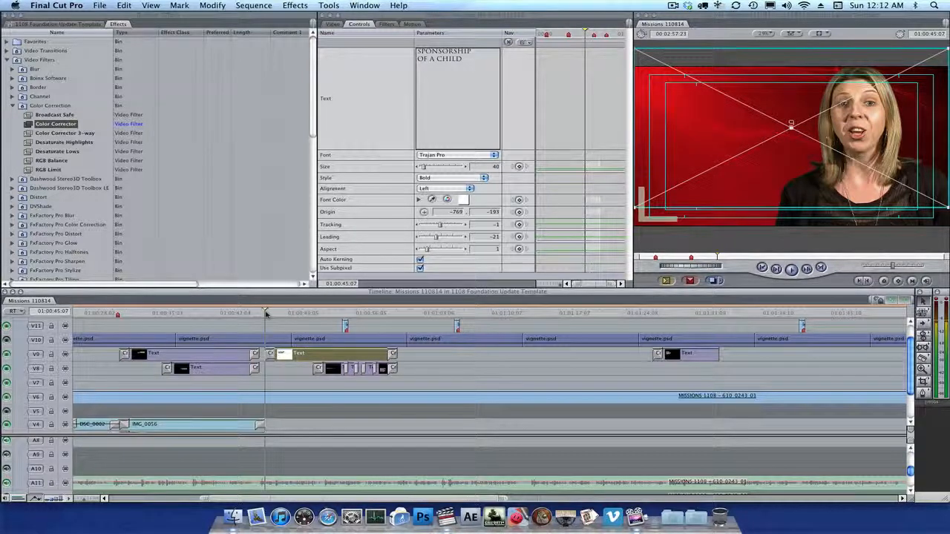
key(space)
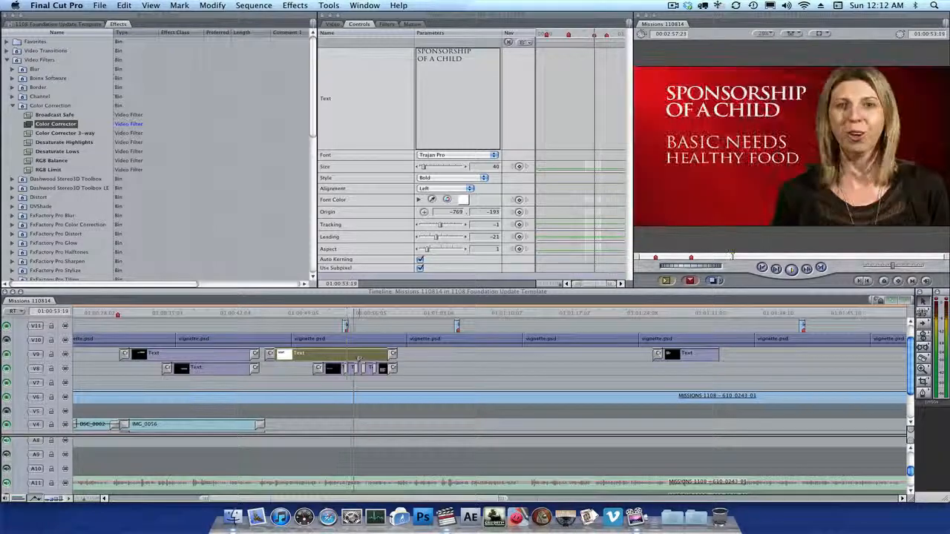
key(space)
click(345, 326)
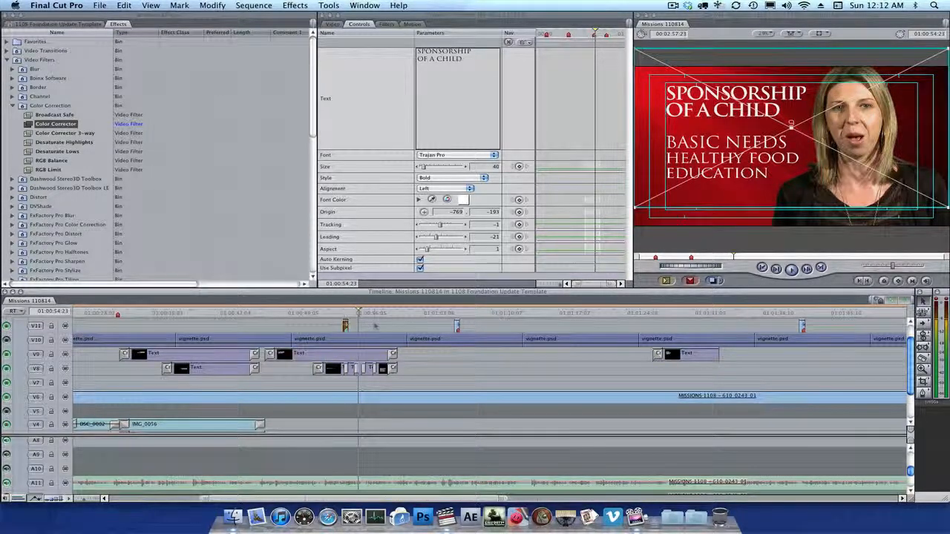
key(super+x)
Open the Basic Needs title on V8 at 01:00:52:15 in its text controls.
key(alt+minus)
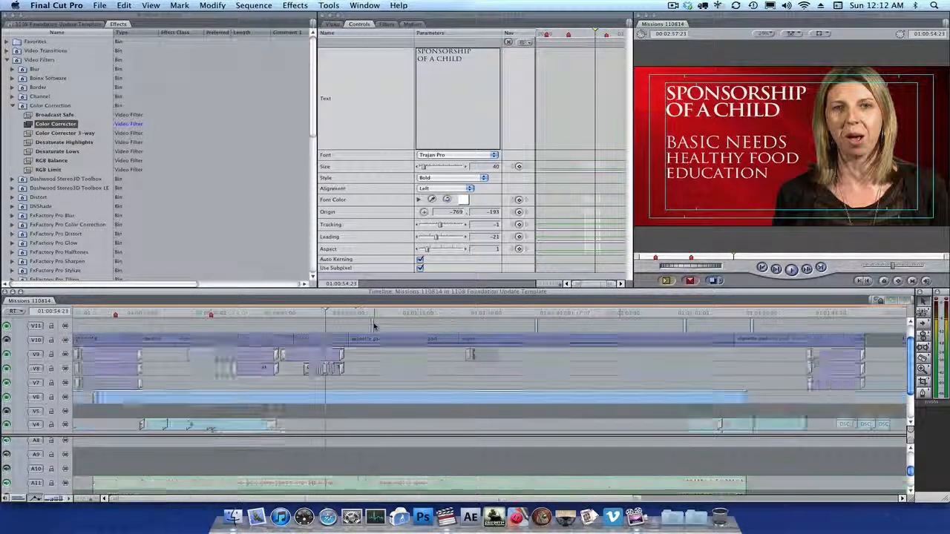
scroll(349, 334, down, 2)
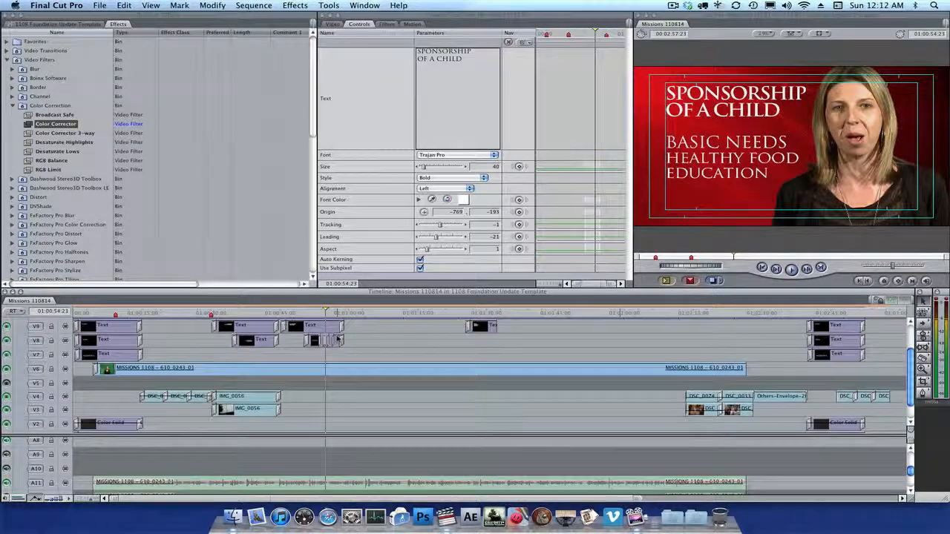
scroll(332, 334, up, 3)
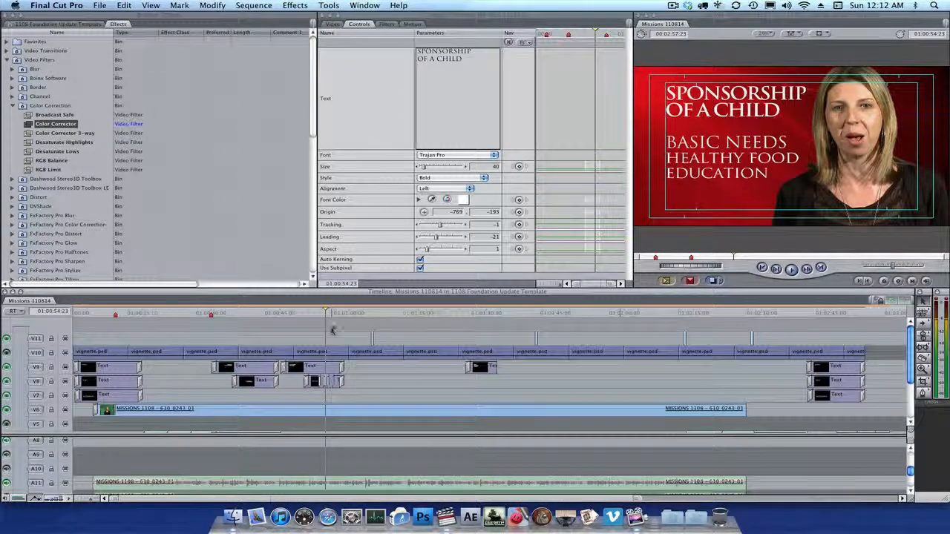
key(alt+equal)
key(alt+equal)
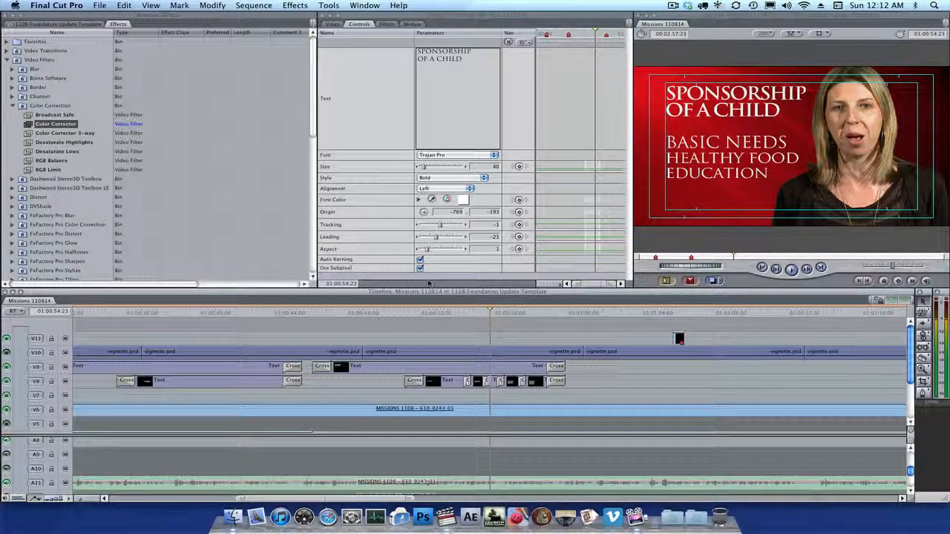
click(447, 310)
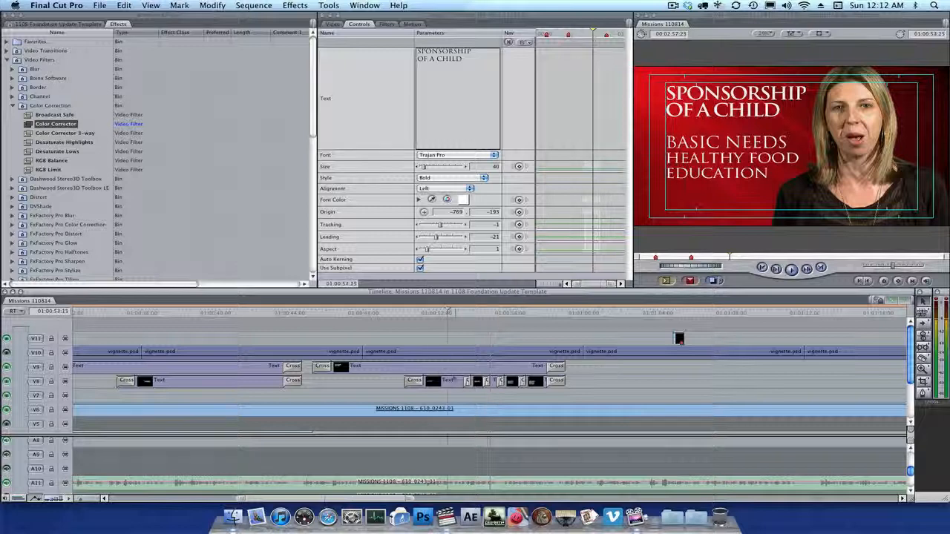
double_click(447, 381)
click(448, 96)
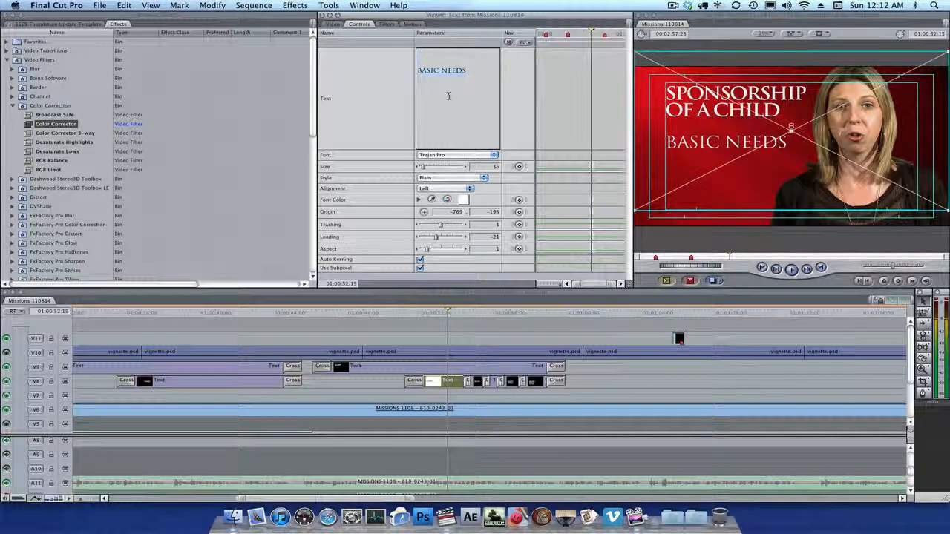